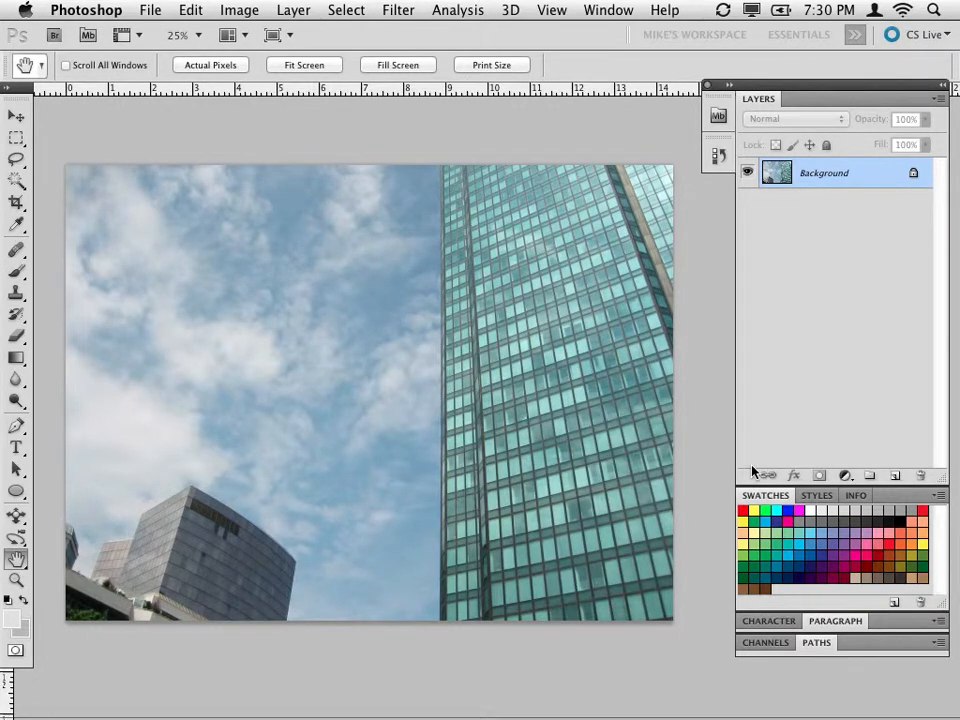
Check that the Layers panel is enabled and shift its floating panel group slightly towards the image.
click(550, 10)
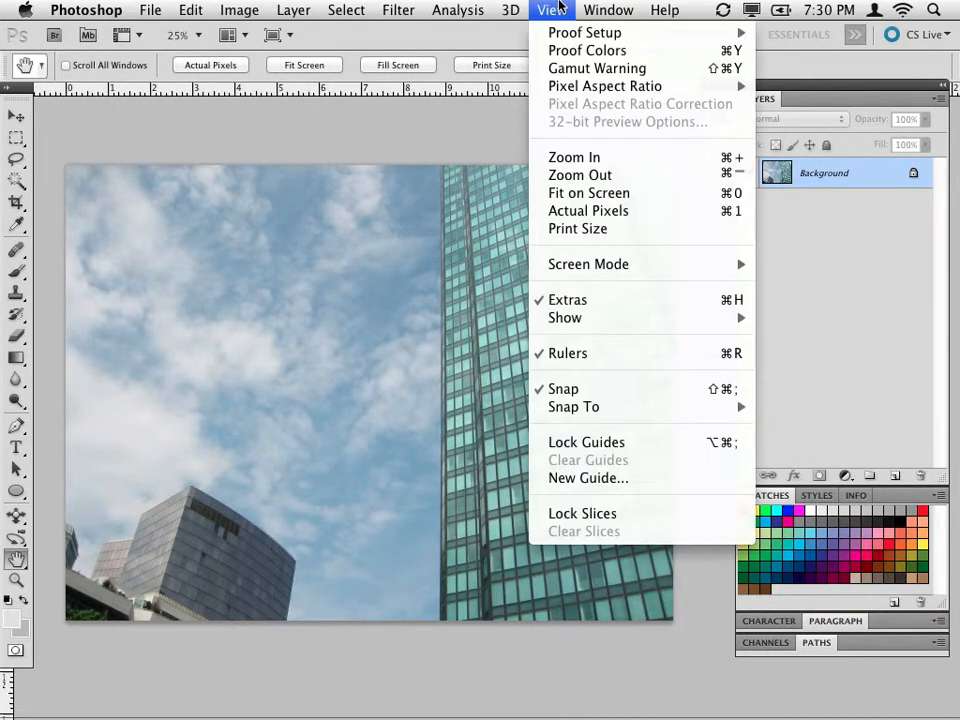
mouse_move(596, 10)
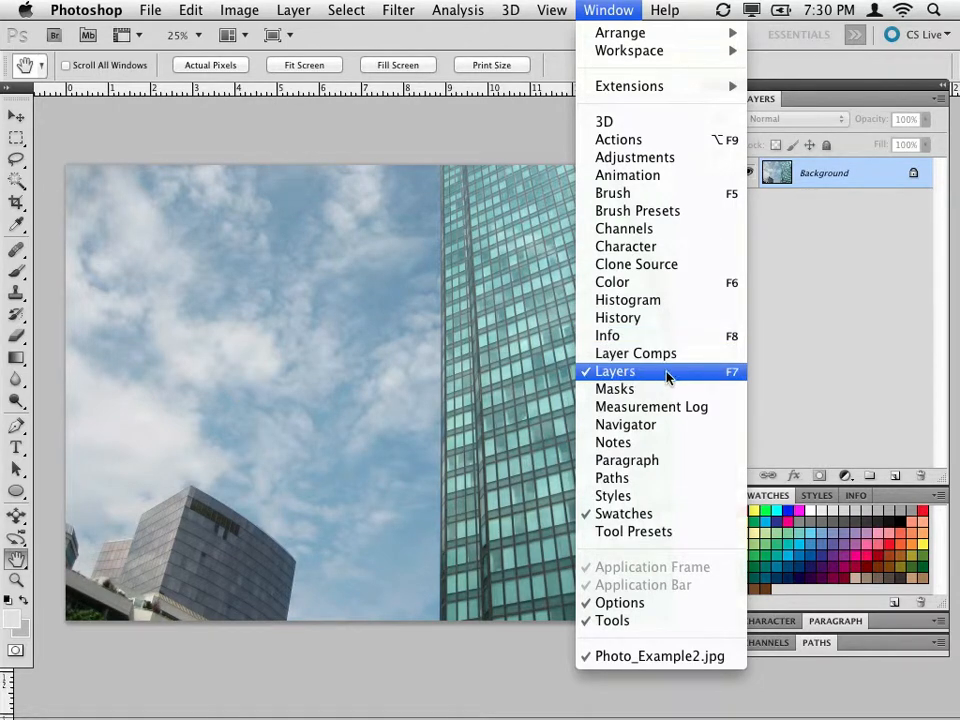
click(785, 339)
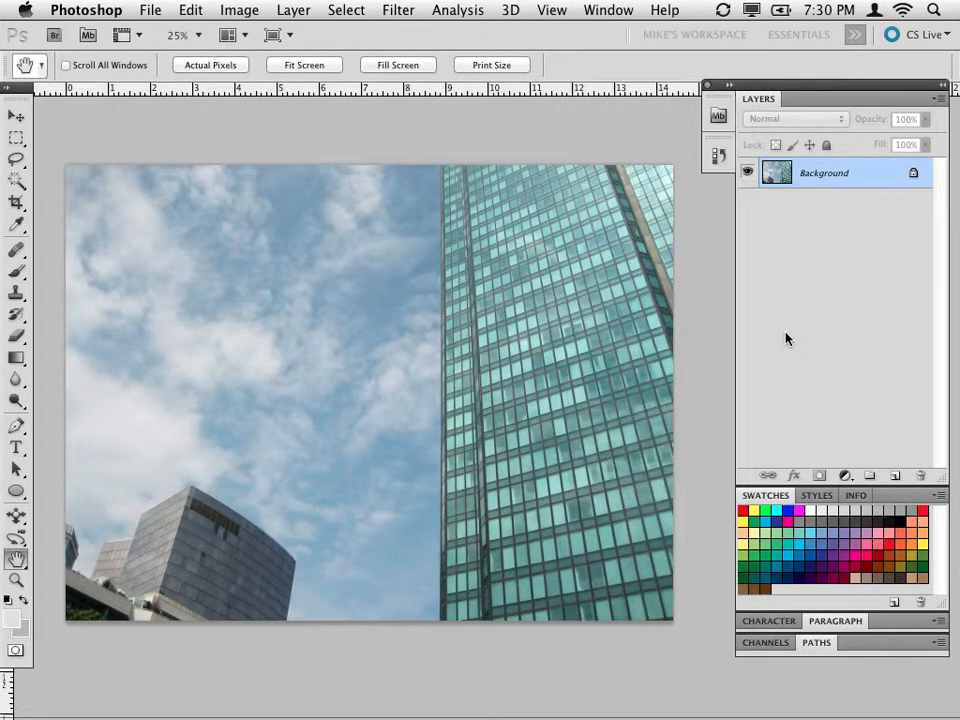
drag(864, 88, 831, 88)
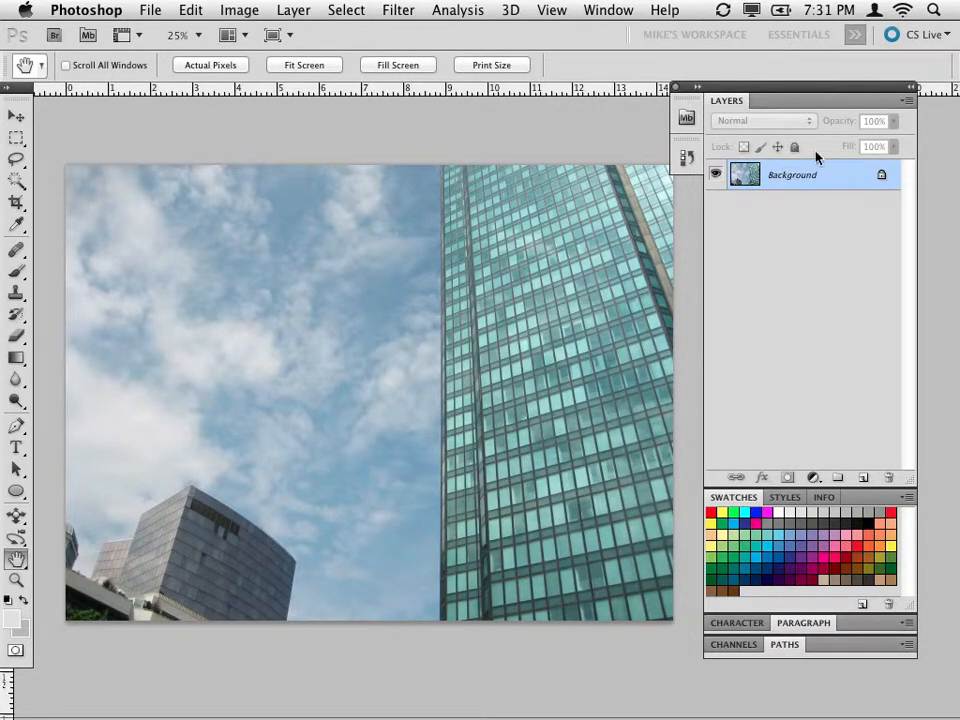
click(909, 103)
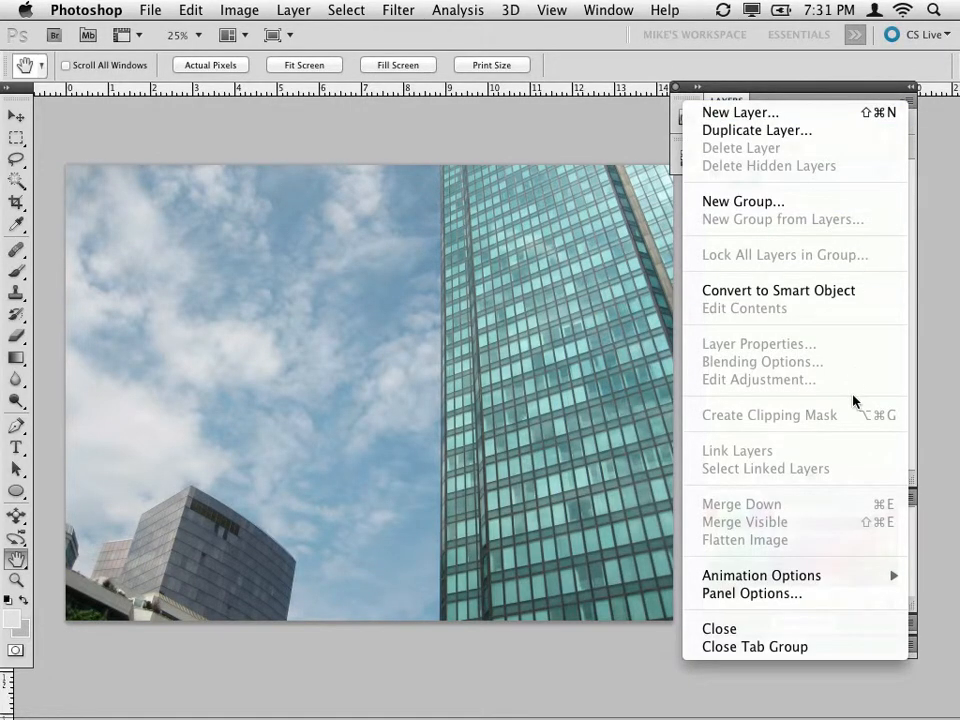
click(878, 100)
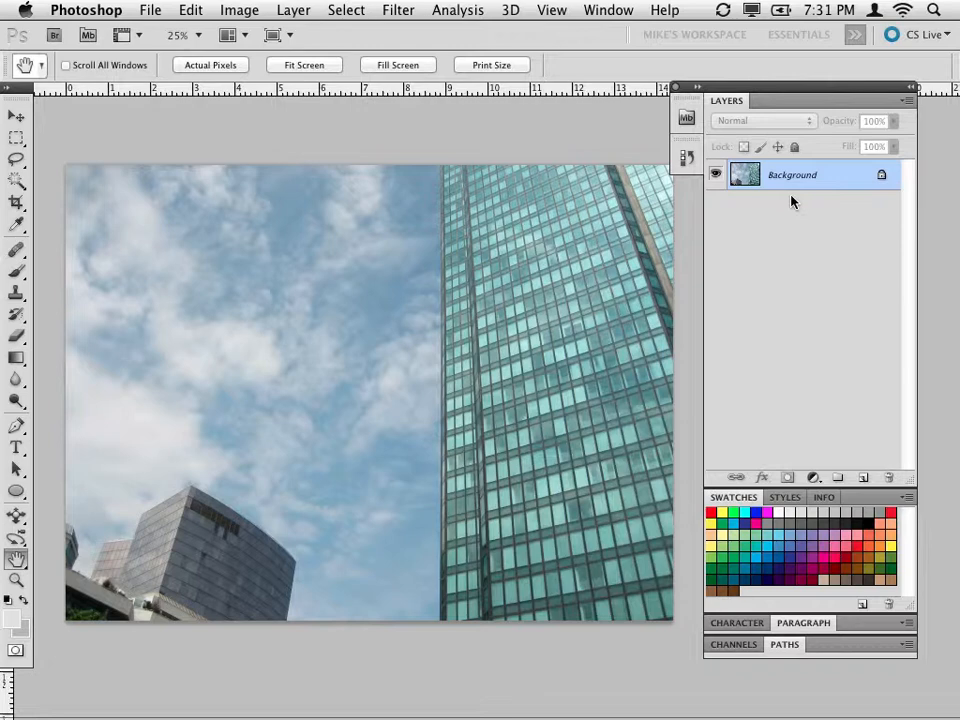
Try to move the locked Background layer, including with the Move tool on the canvas.
drag(816, 178, 860, 399)
key(v)
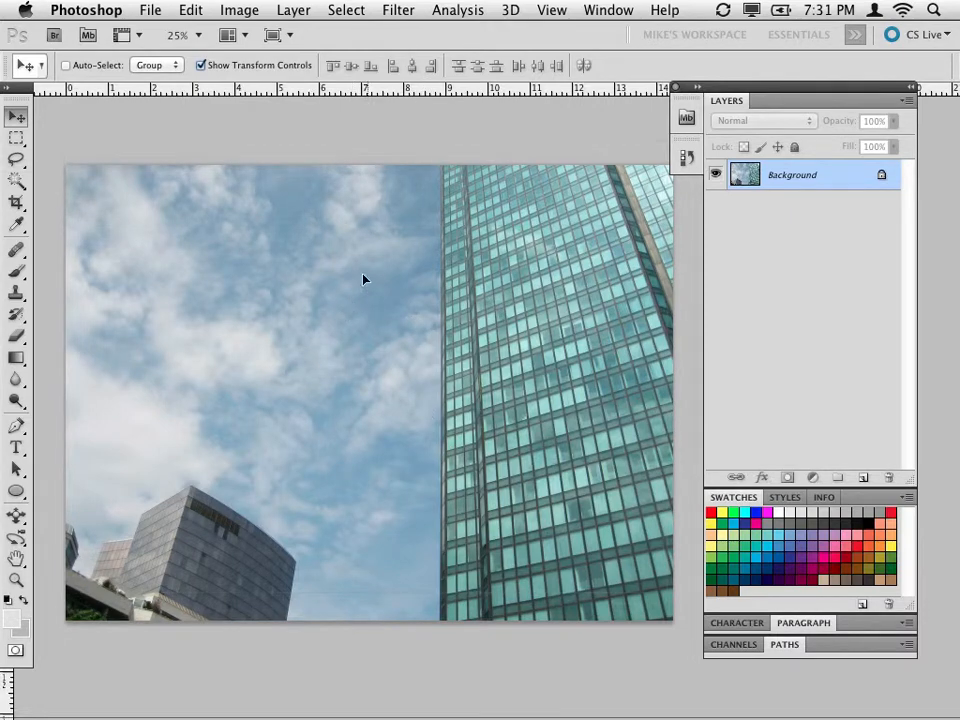
click(494, 346)
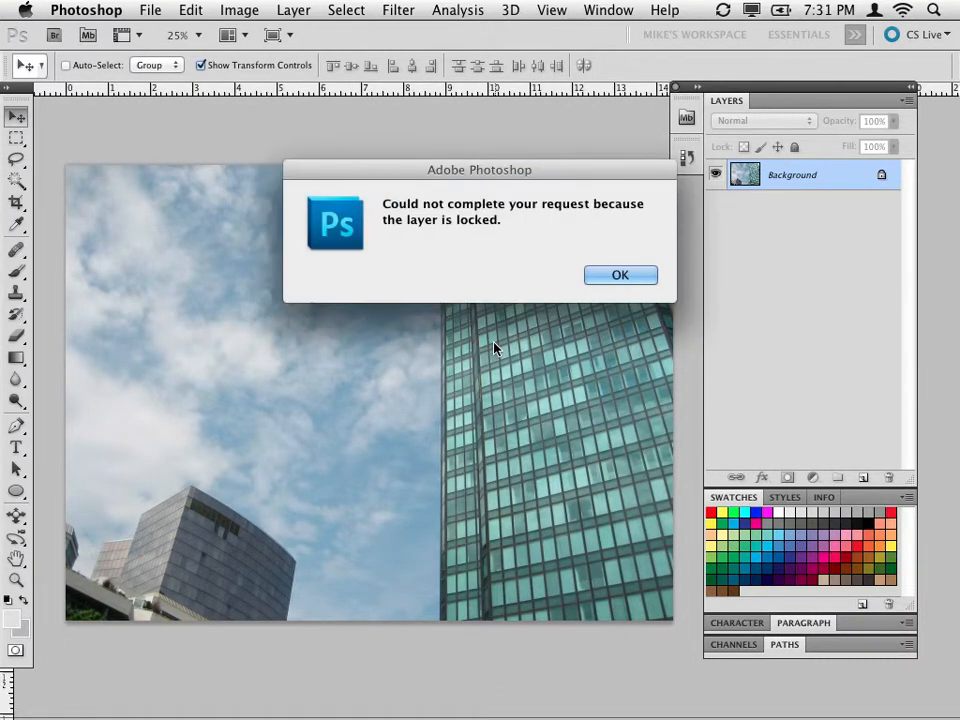
key(Return)
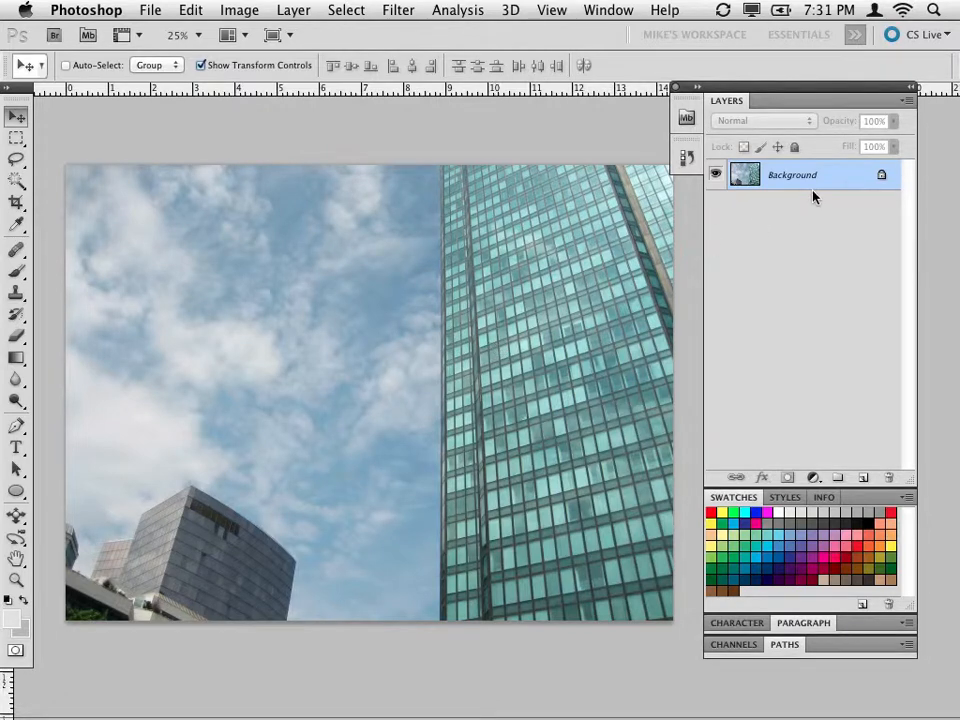
Create a layer named Example New Layer with color None, Normal mode and 100% opacity.
click(911, 102)
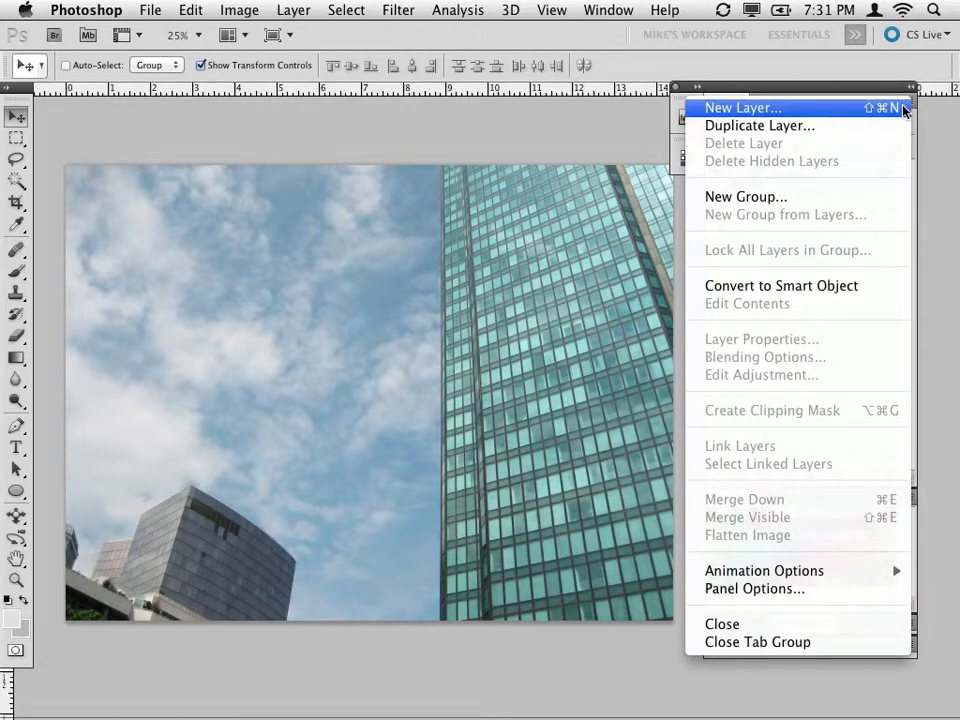
click(880, 83)
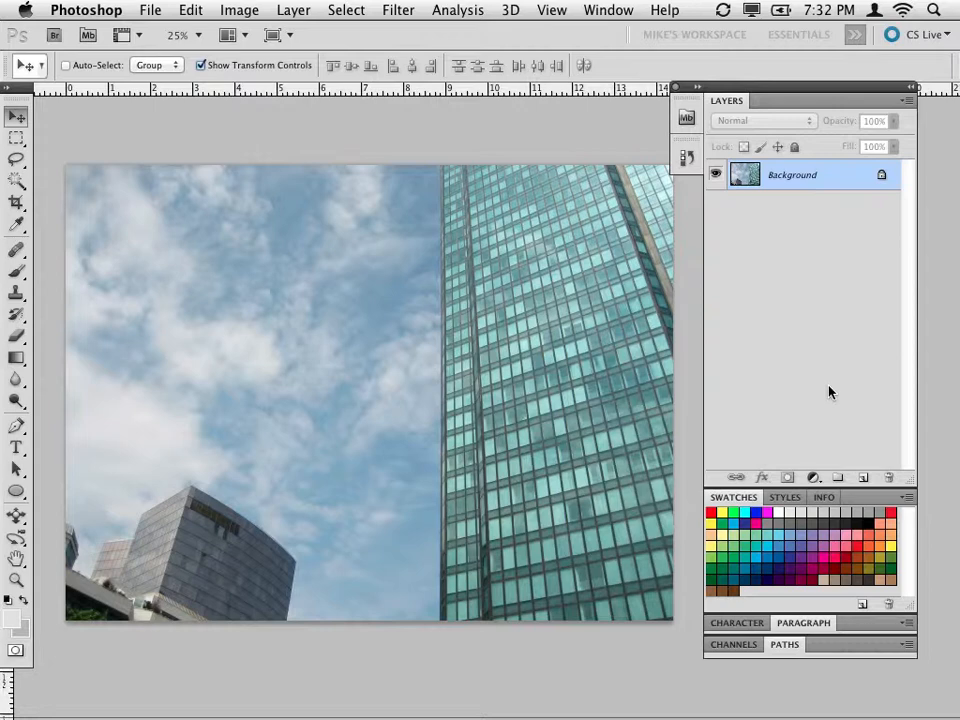
key(super+shift+n)
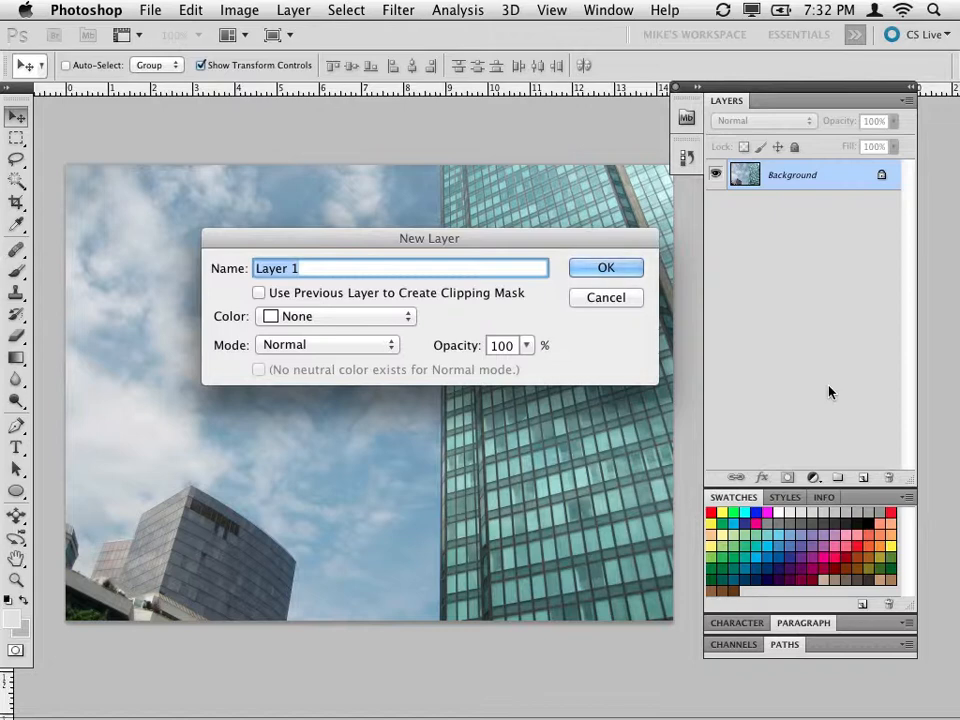
text(Ex)
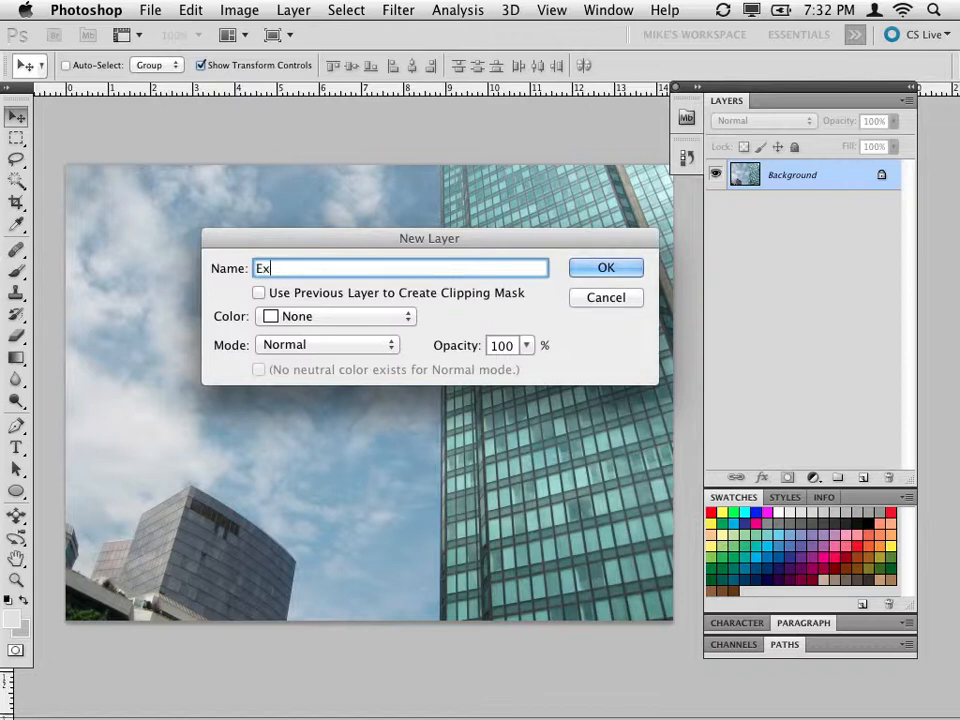
text(ample New Layer)
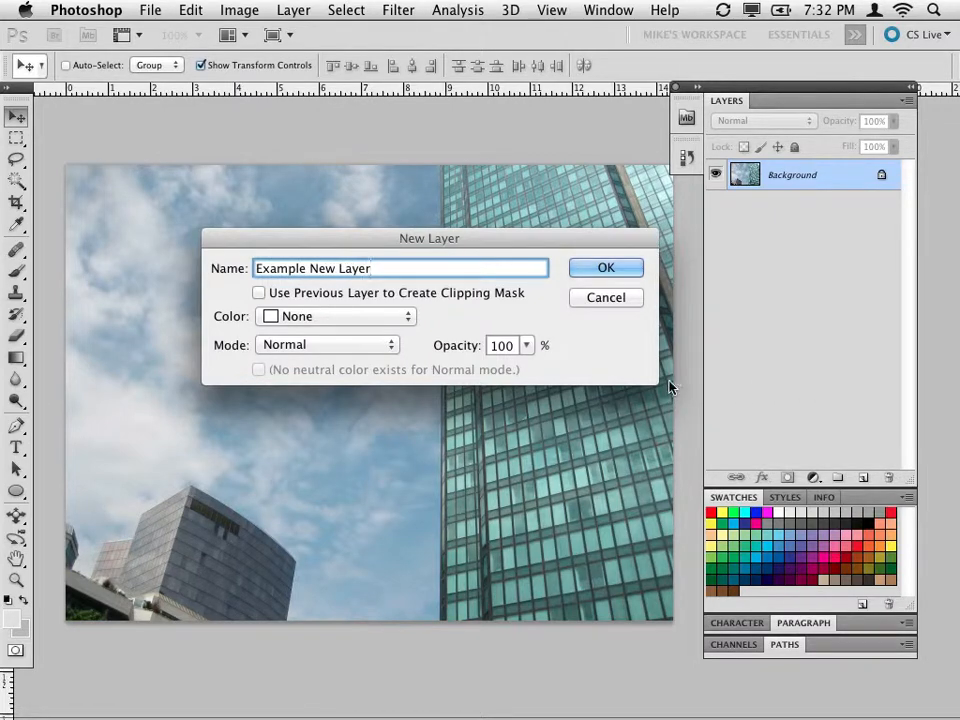
click(388, 320)
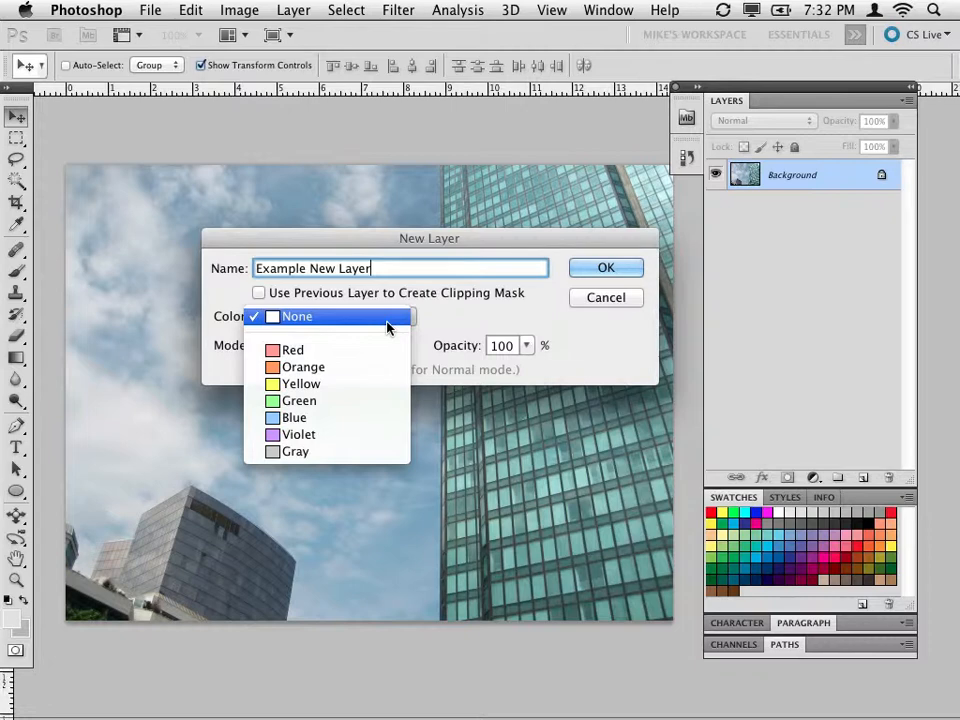
click(420, 330)
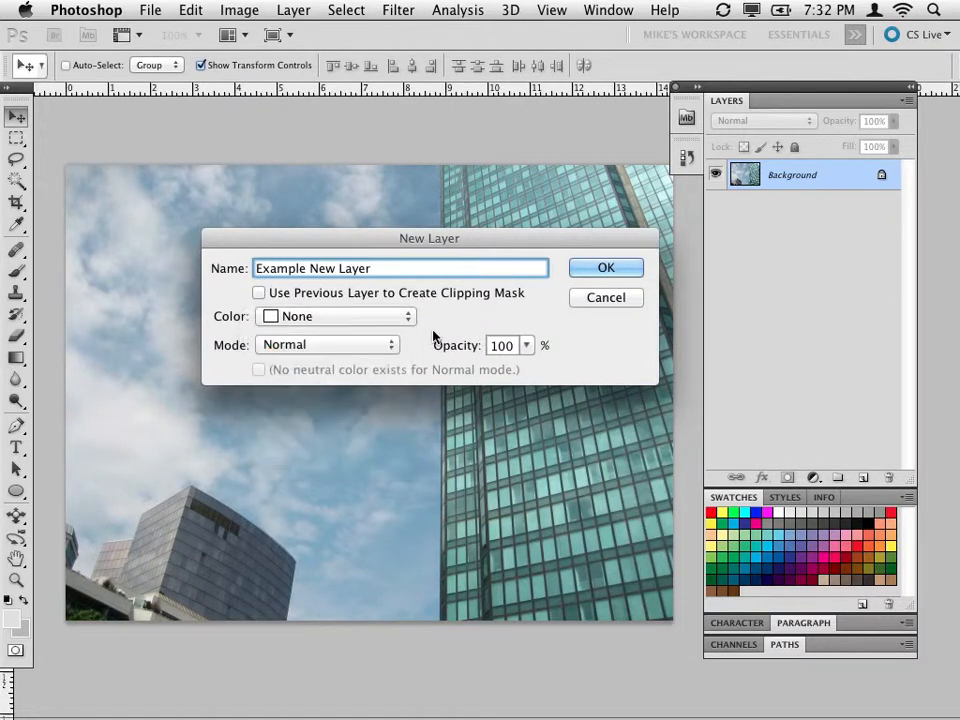
click(299, 356)
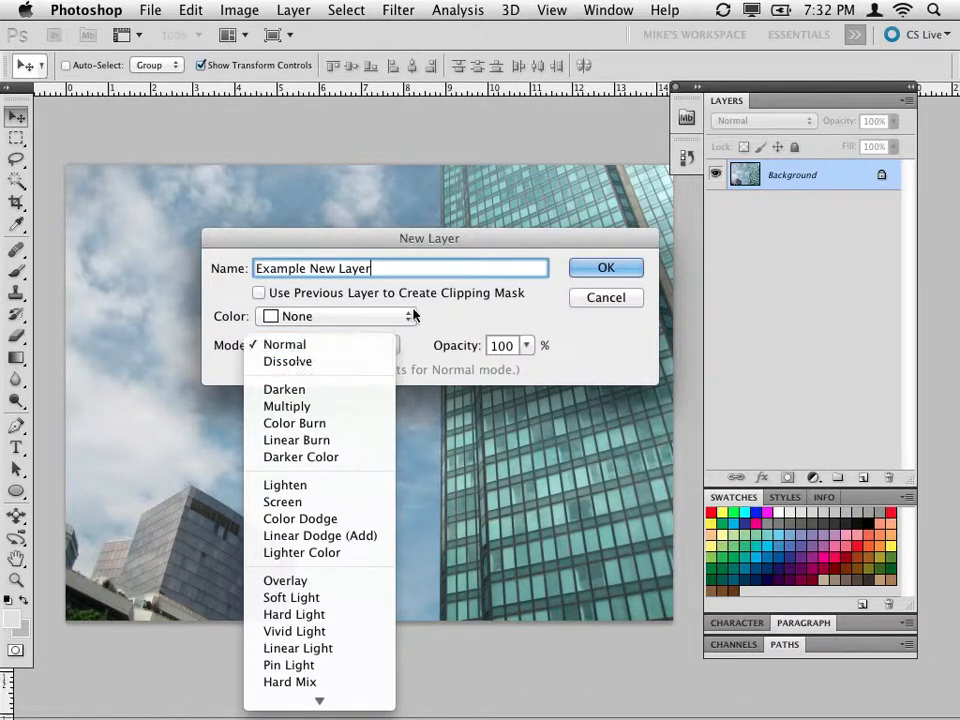
click(297, 356)
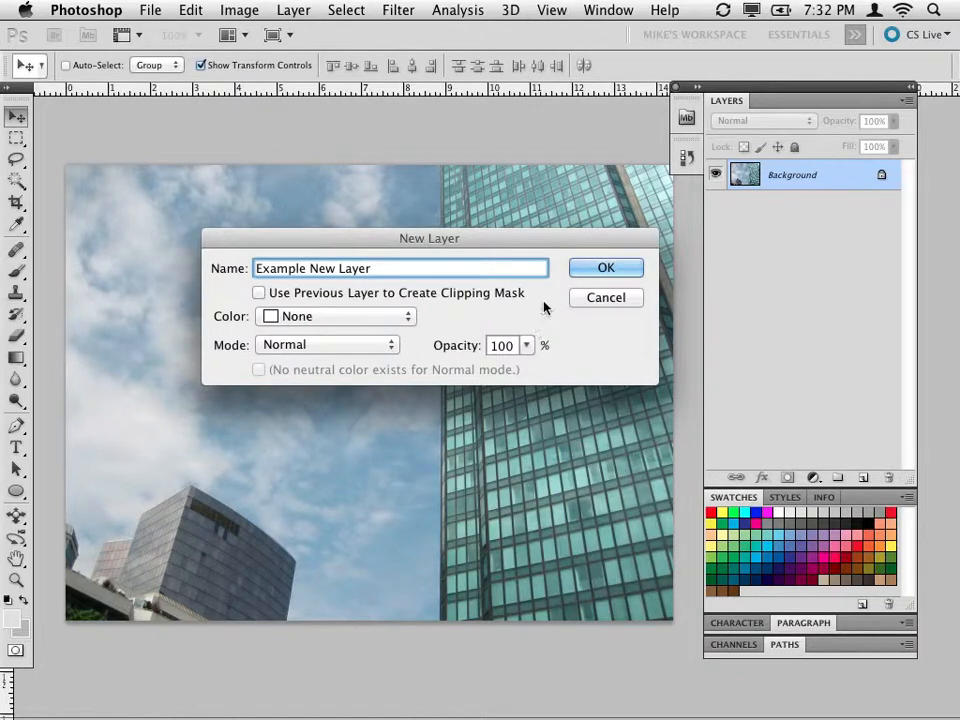
click(590, 269)
Toggle the visibility of the Background layer and Example New Layer off and back on to compare the canvas.
click(714, 204)
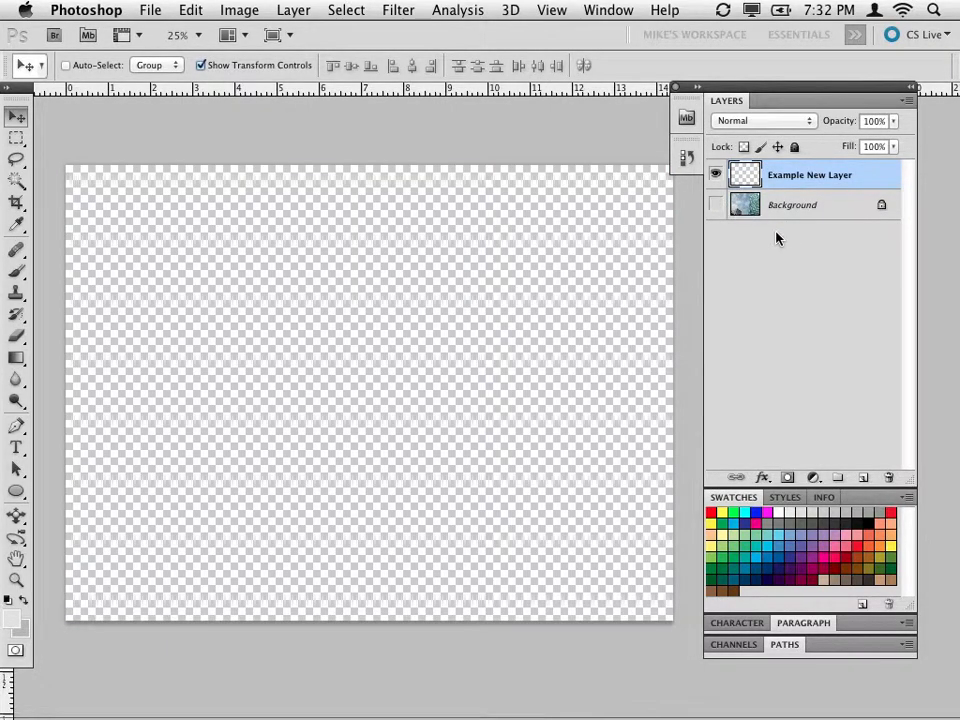
click(716, 203)
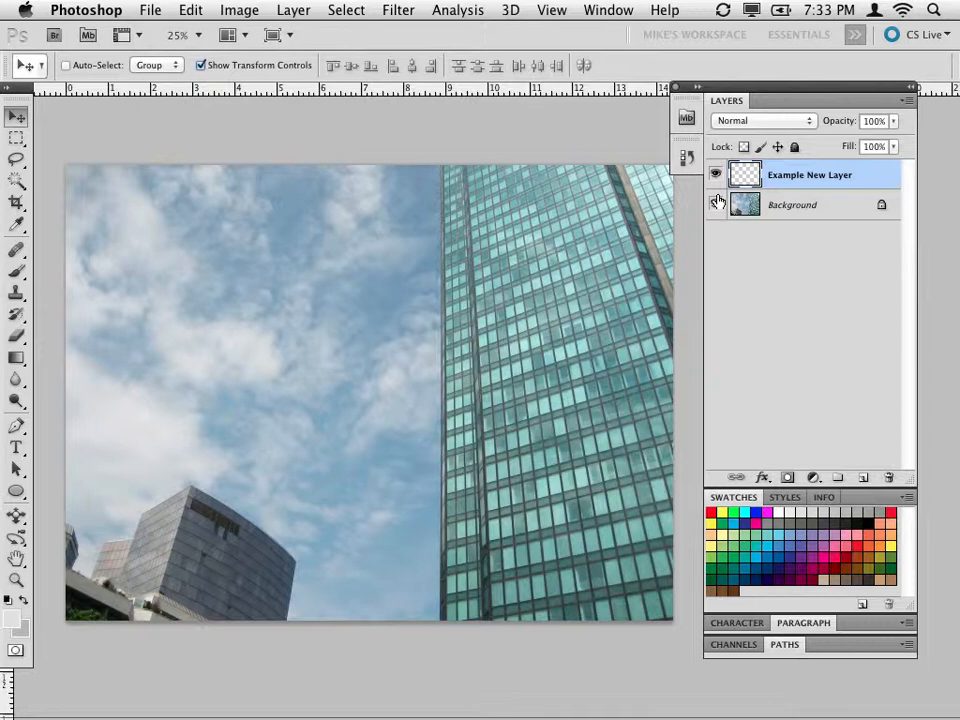
click(716, 204)
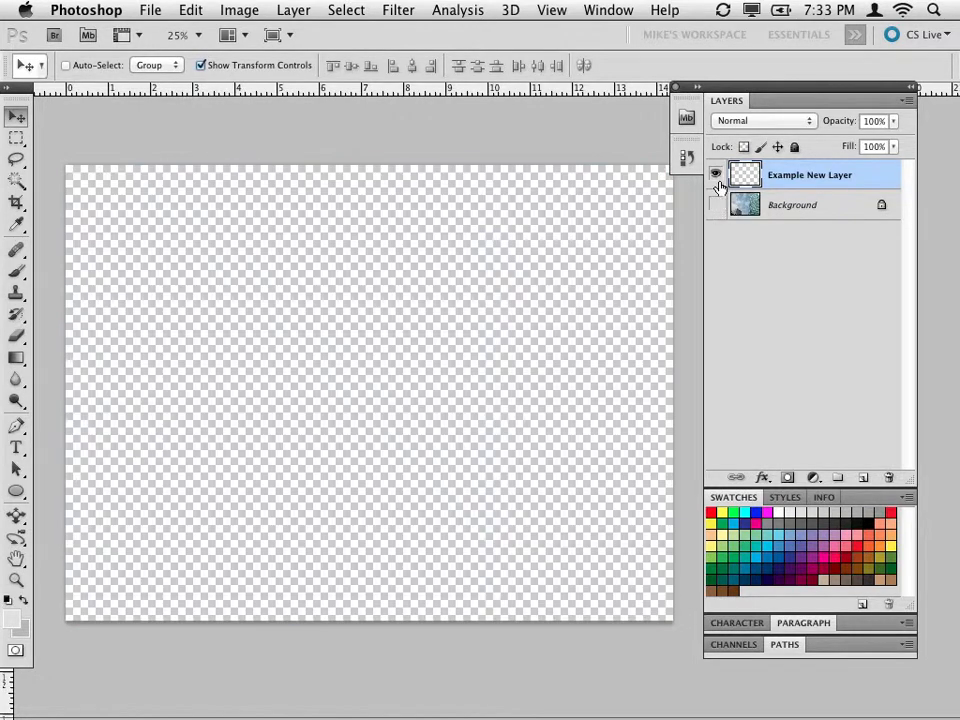
click(716, 204)
click(716, 176)
click(716, 176)
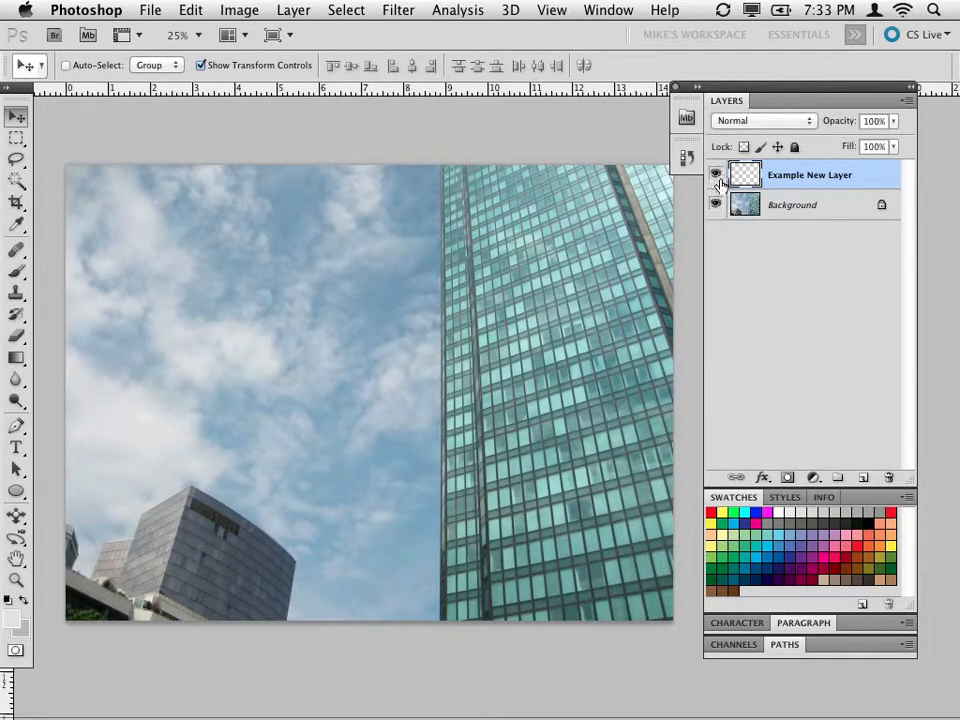
Create a layer group directly above Background and add two new layers with default settings inside it.
click(781, 208)
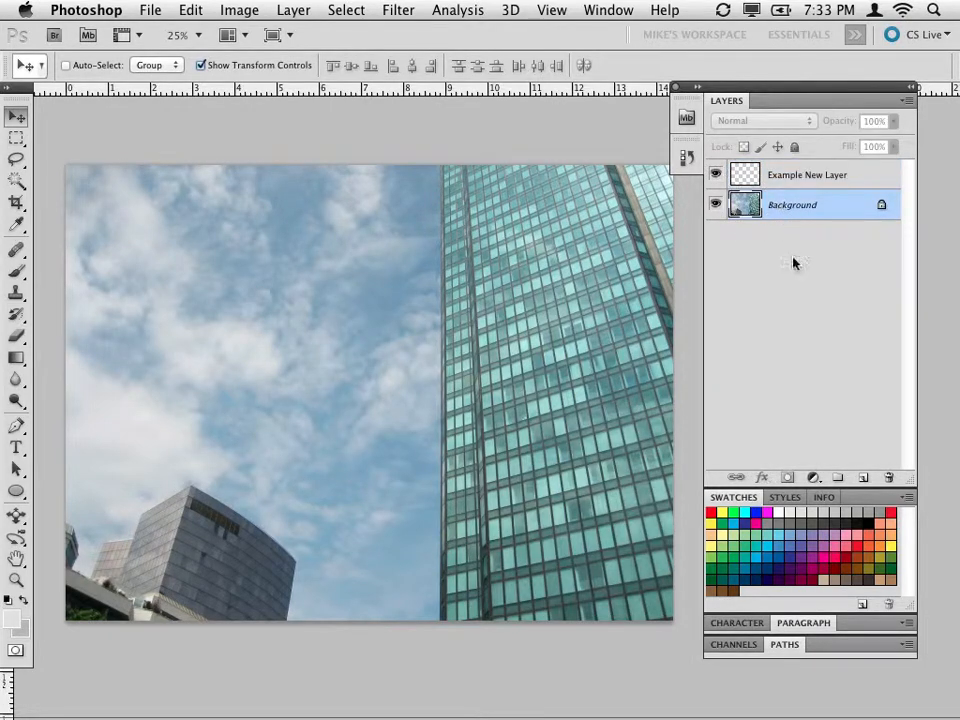
click(837, 481)
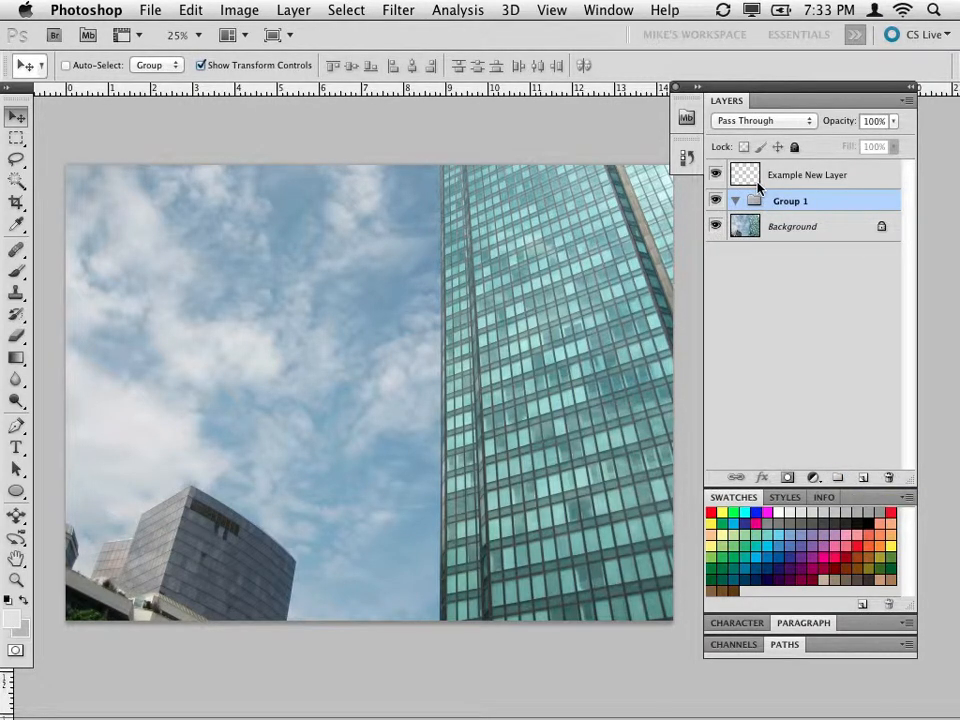
key(super+shift+n)
key(Return)
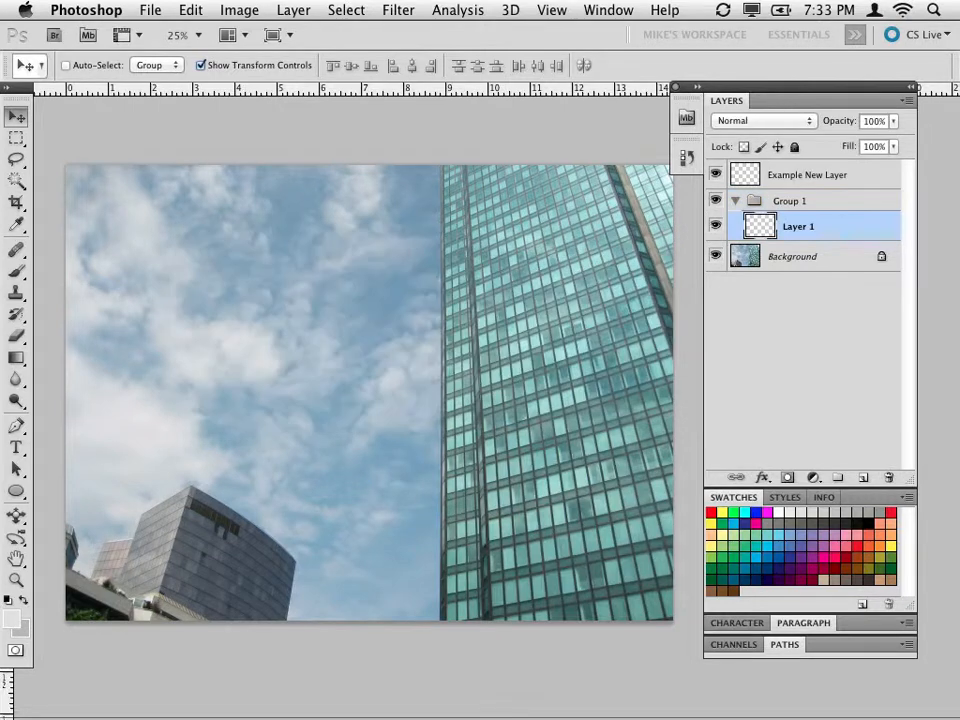
key(super+shift+n)
key(Return)
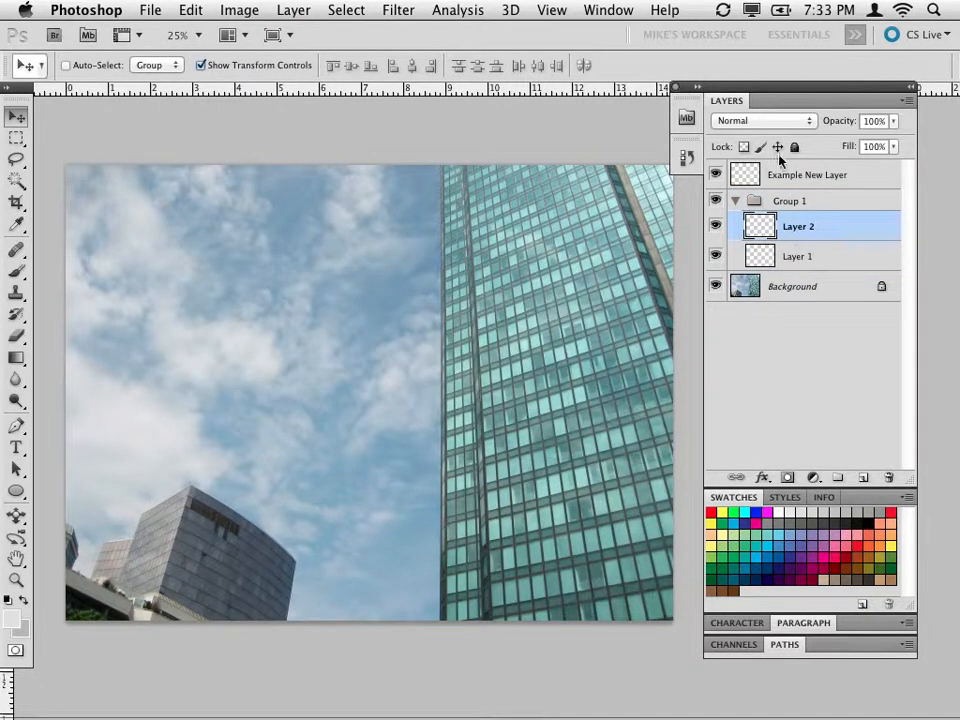
Move Example New Layer into Group 1 between Layer 2 and Layer 1, and hide the collapsed group.
click(750, 178)
drag(750, 178, 795, 238)
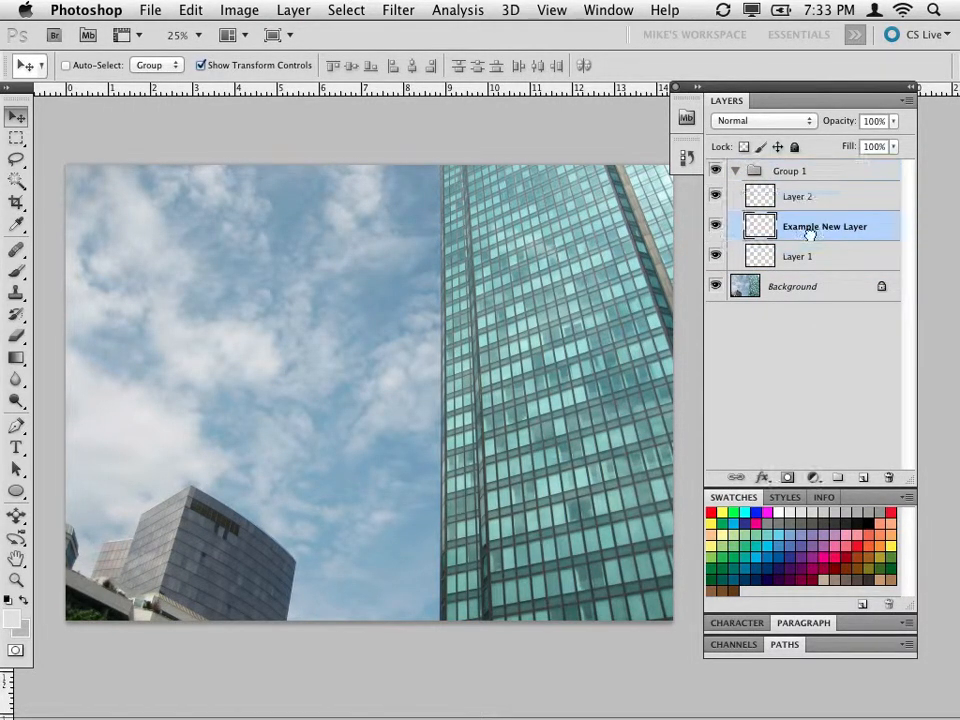
click(736, 171)
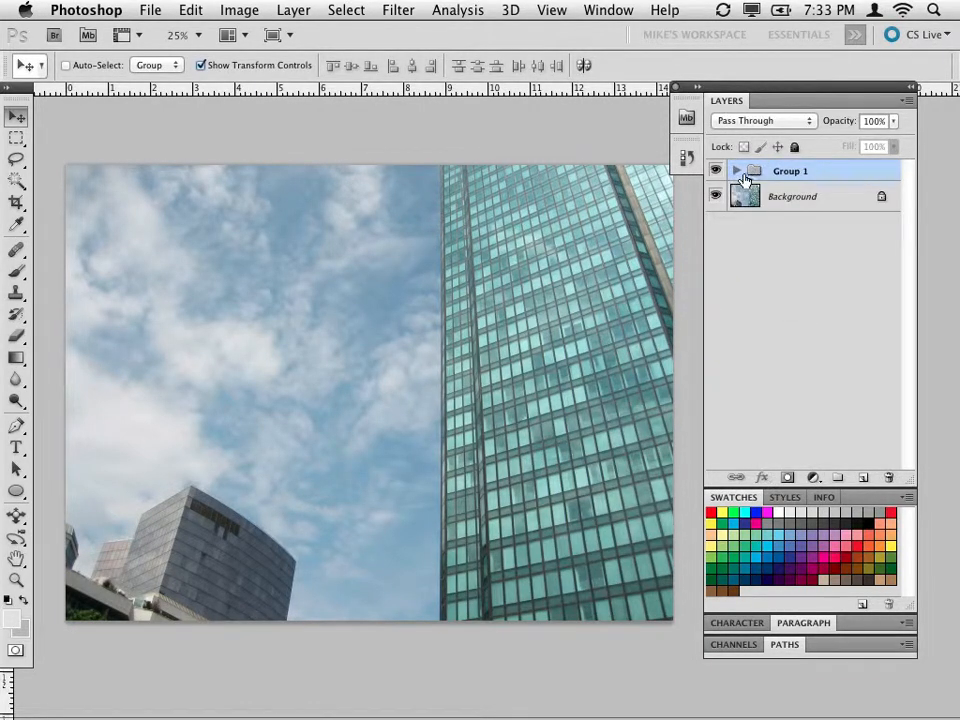
click(738, 172)
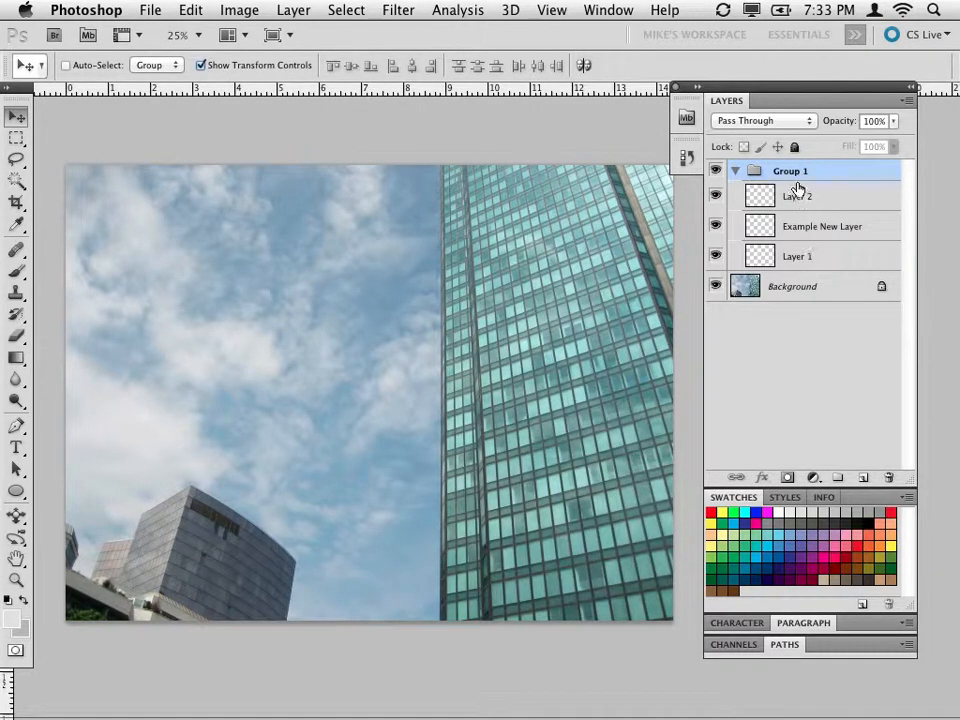
click(738, 172)
click(715, 171)
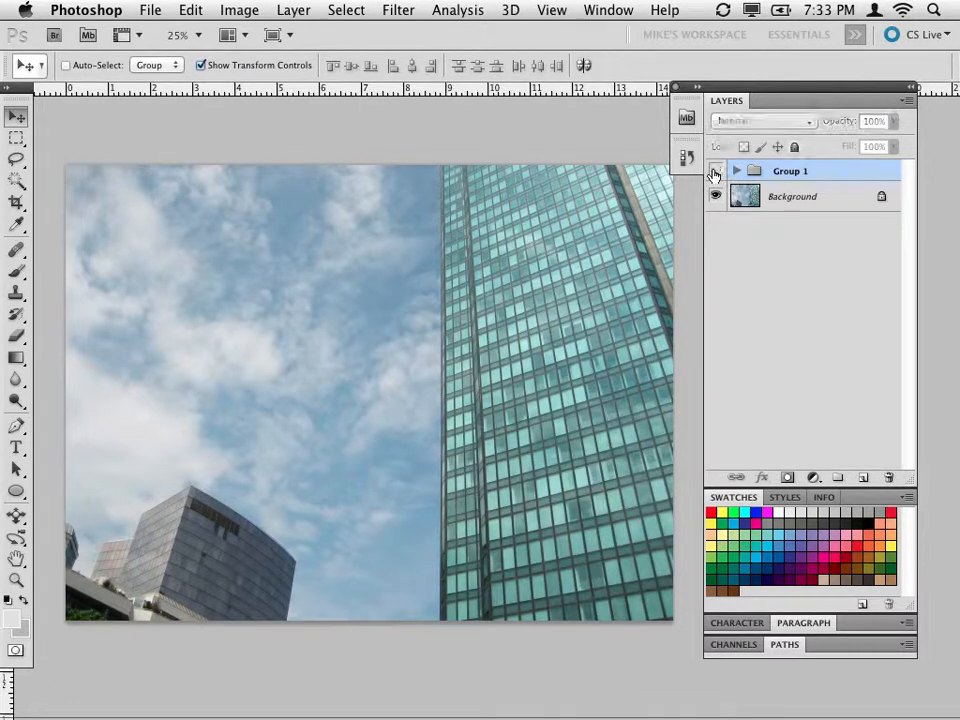
Delete Group 1 together with all the layers it contains.
click(738, 172)
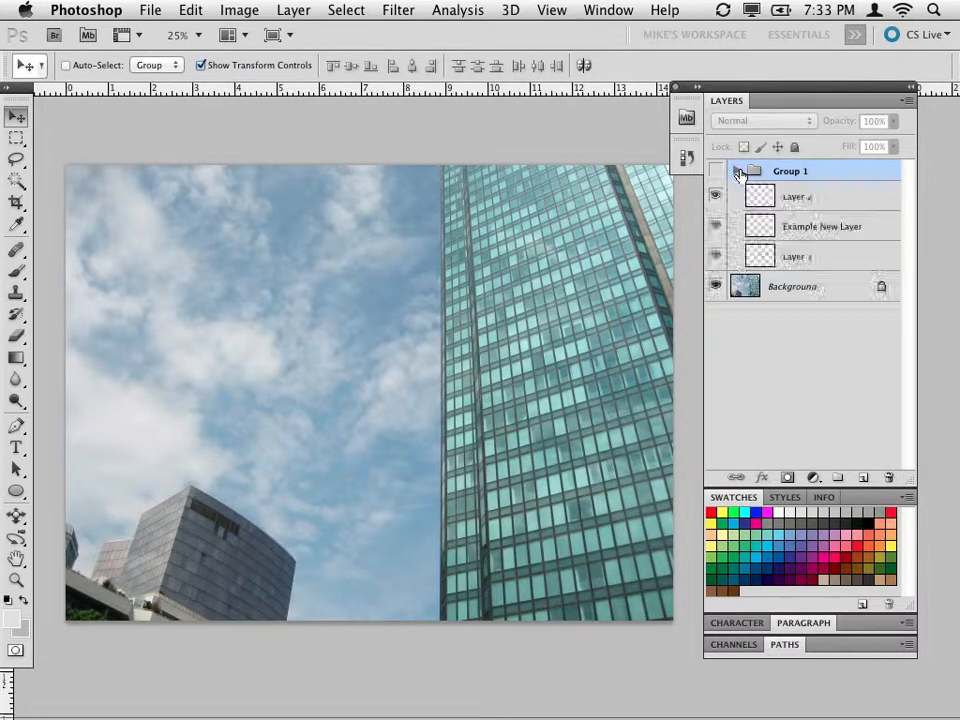
click(889, 479)
click(572, 274)
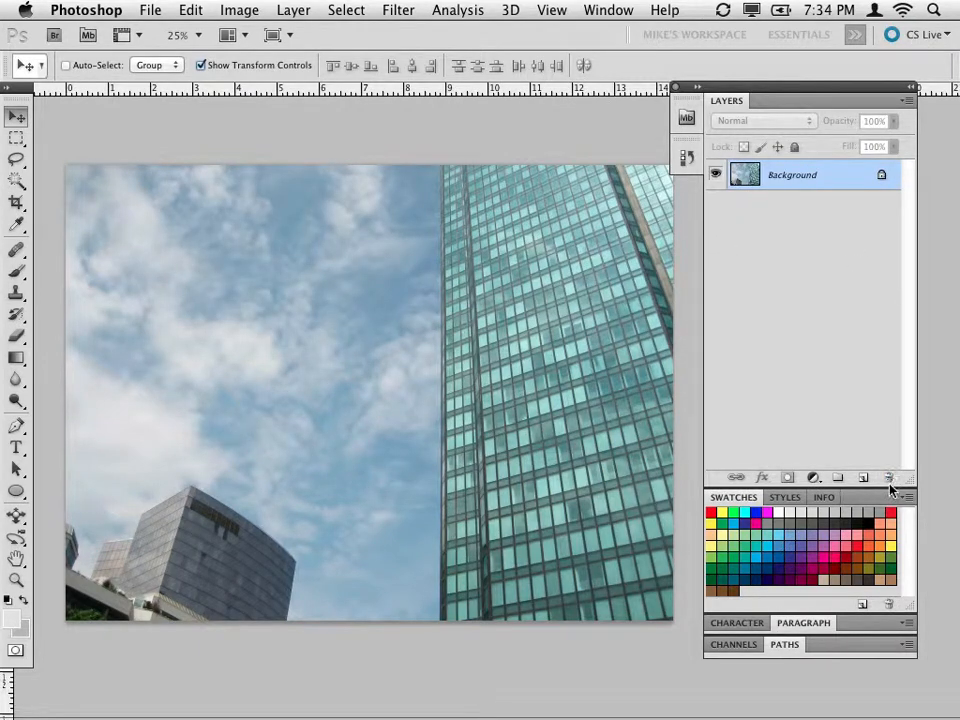
Add a new layer with default settings above Background and delete it again.
key(super+shift+n)
key(Return)
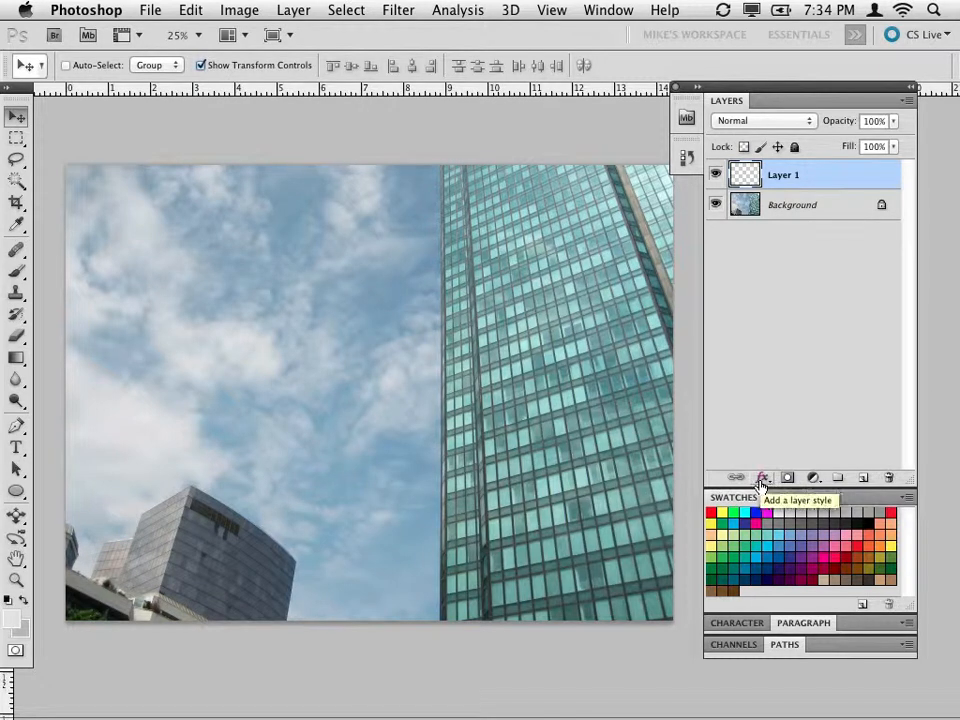
click(887, 479)
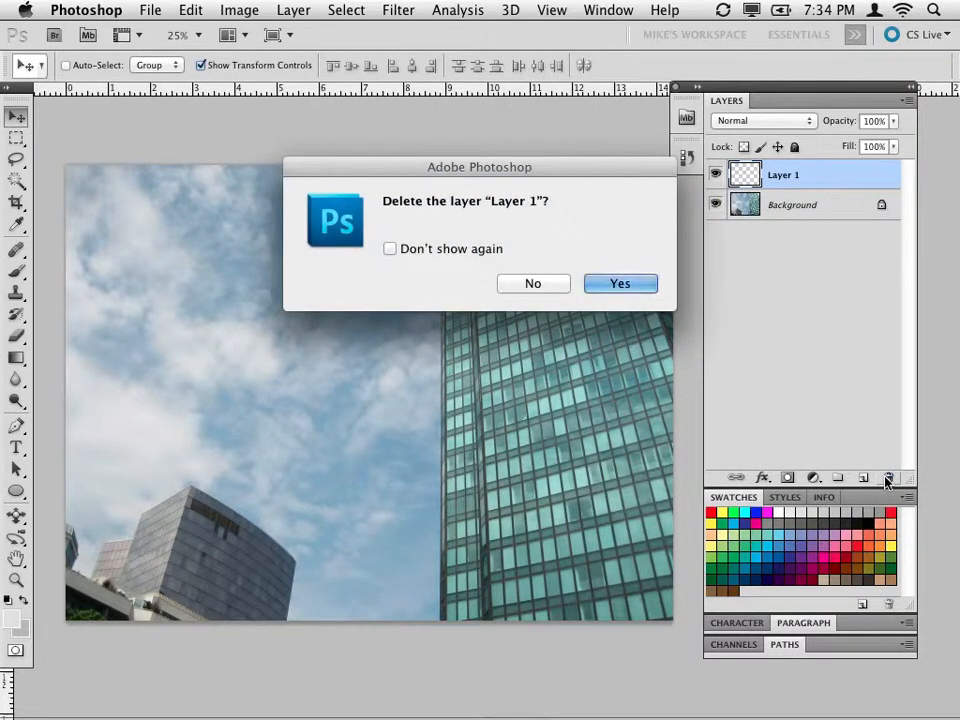
key(Return)
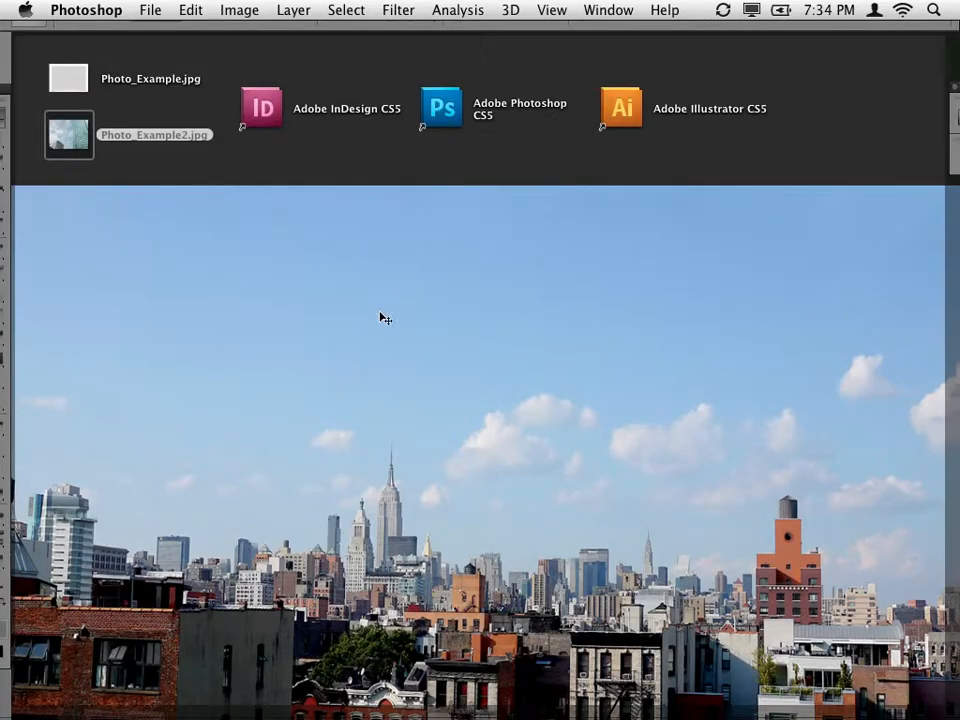
Open Photo_Example.jpg and Photo_Example2.jpg from the desktop in Adobe Photoshop CS5.
click(210, 141)
drag(95, 86, 432, 117)
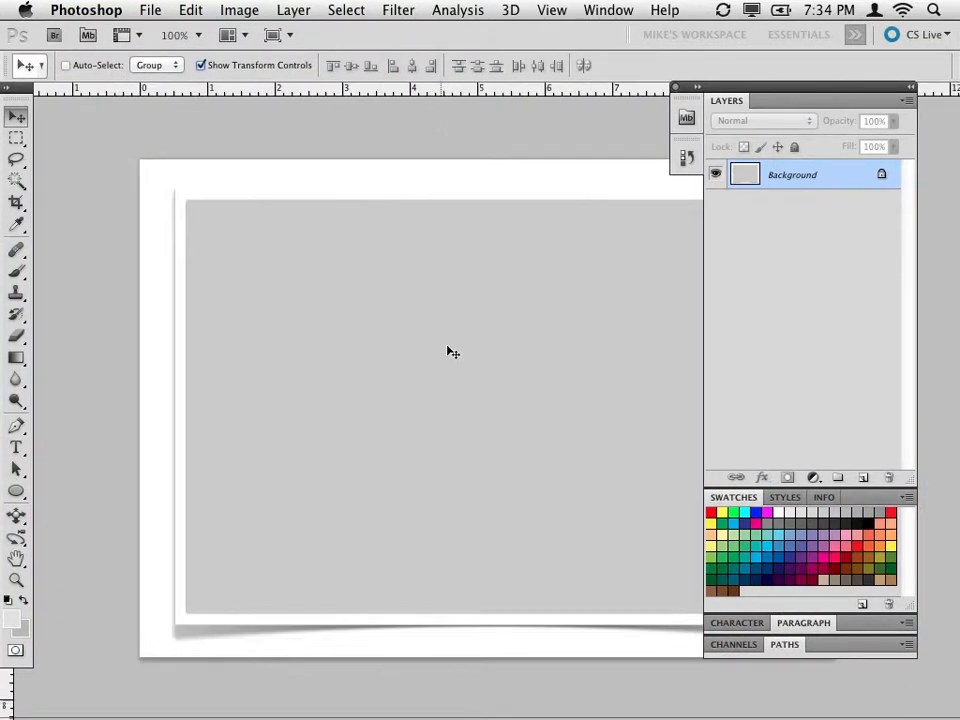
Convert the locked Background of Photo_Example.jpg into a regular layer, keeping the default name.
key(h)
drag(448, 349, 345, 350)
key(super+0)
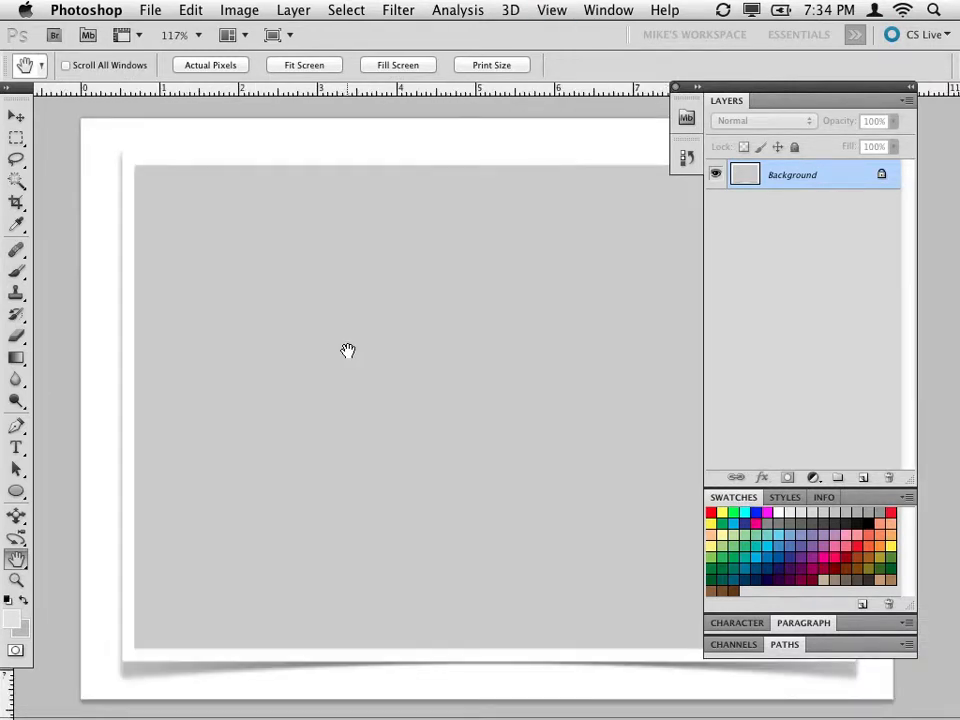
drag(347, 350, 295, 349)
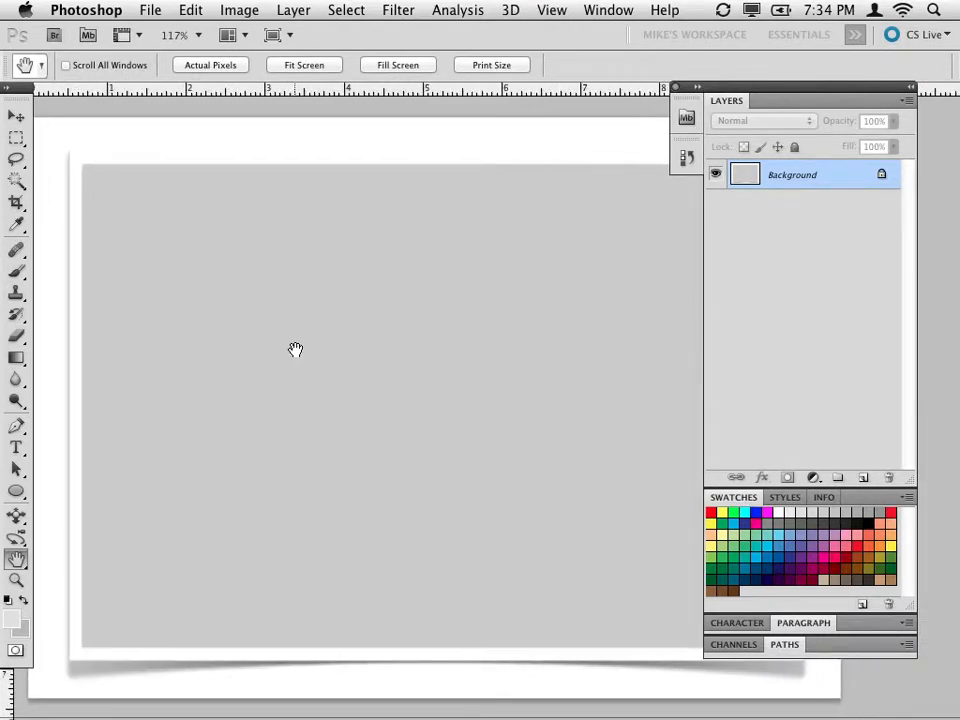
key(super+minus)
drag(480, 426, 413, 421)
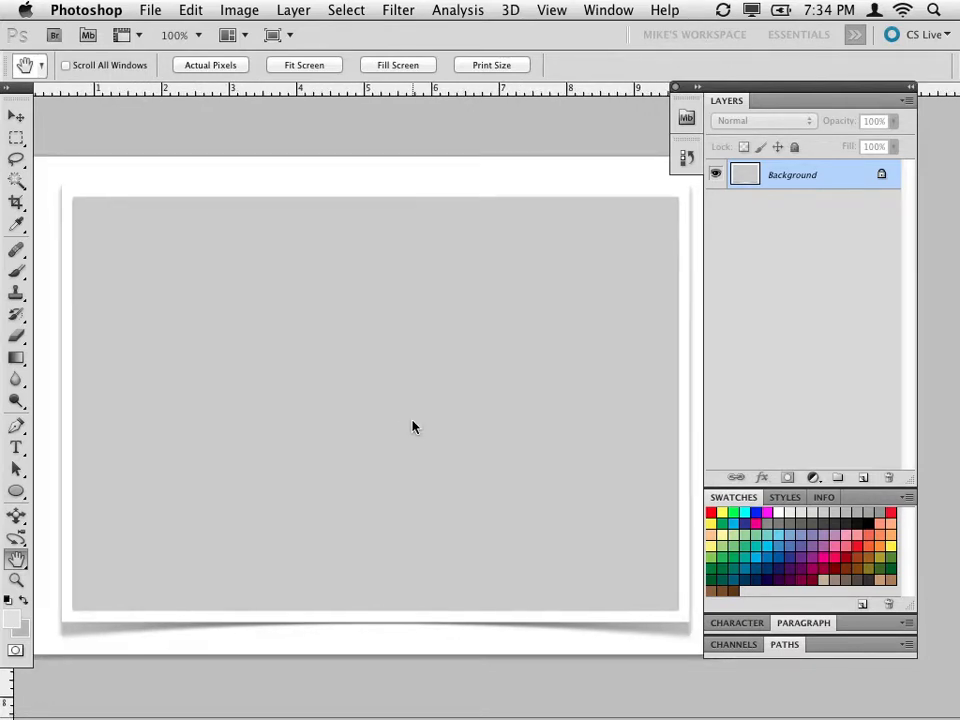
double_click(810, 175)
key(Return)
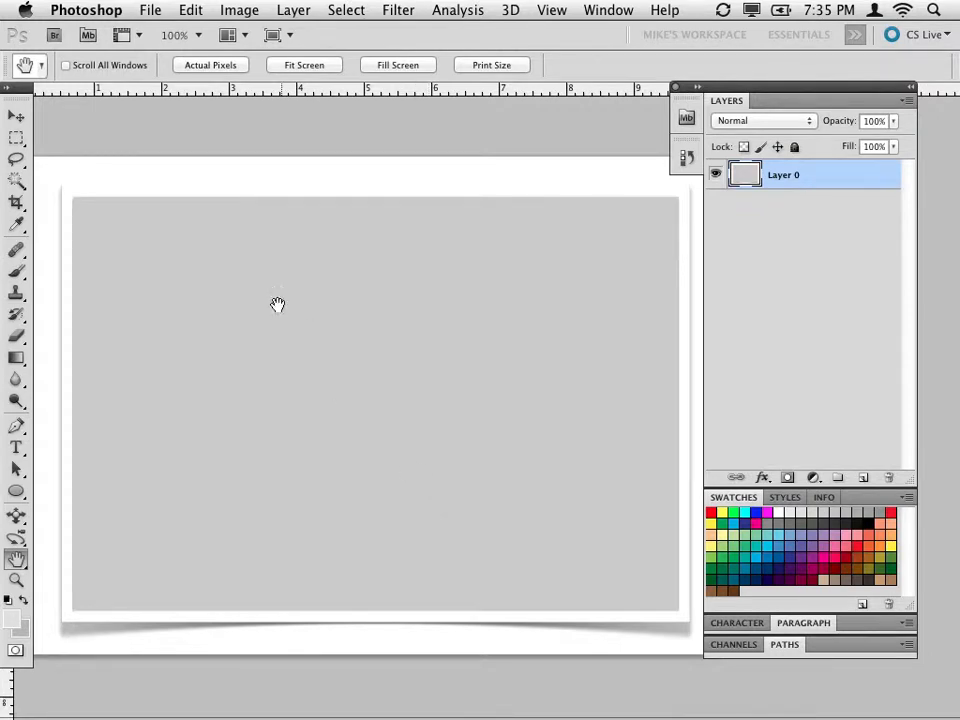
Switch to Photo_Example2.jpg, select the entire image and cut it.
click(580, 10)
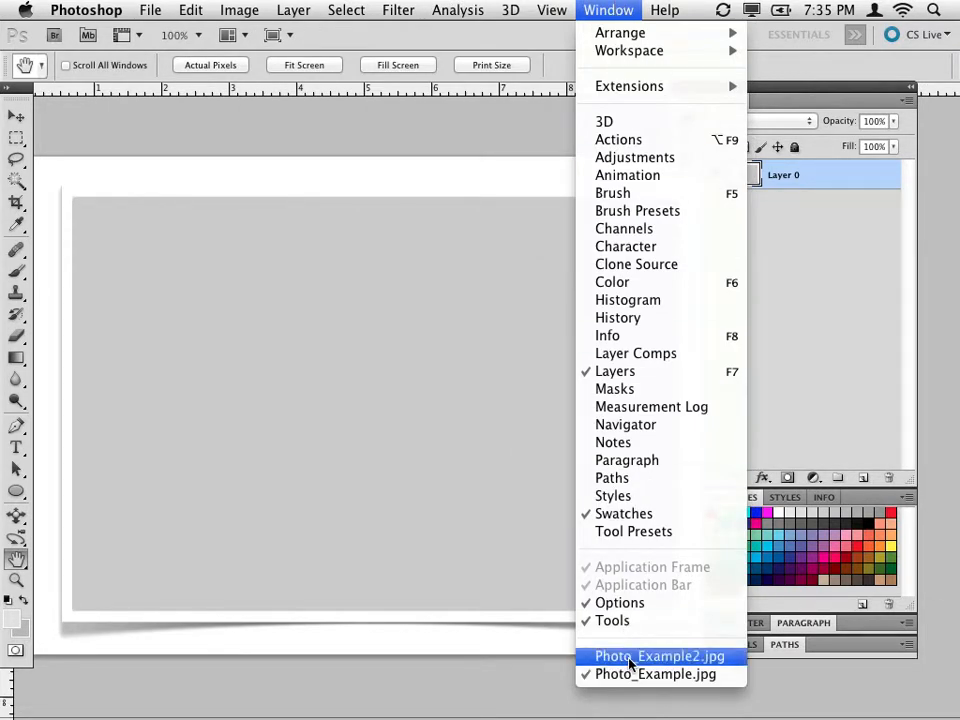
click(583, 658)
key(super+minus)
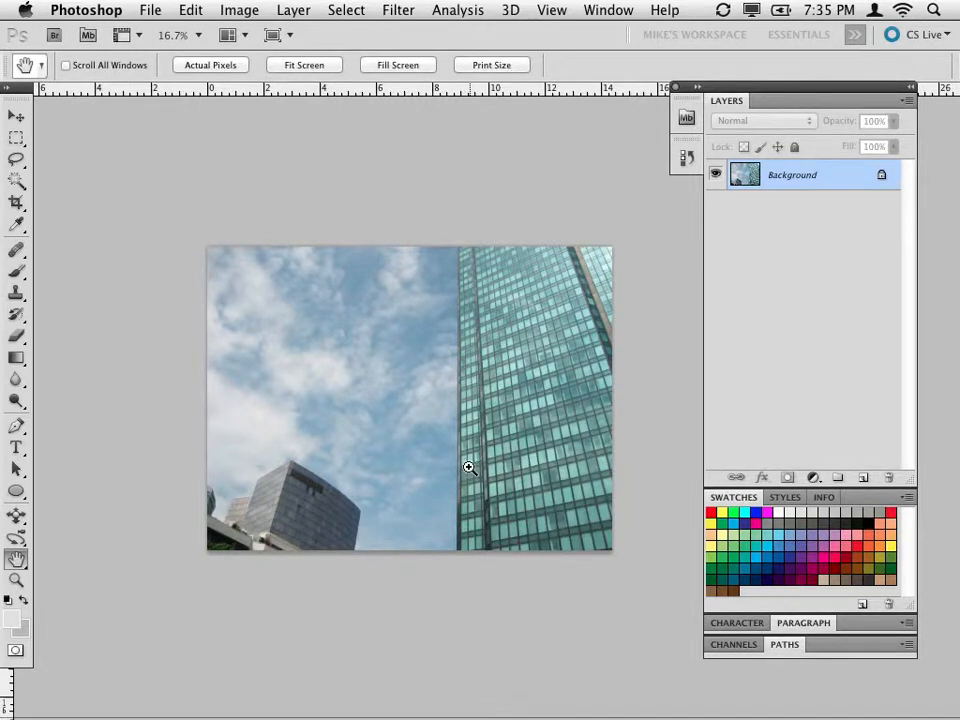
key(super+a)
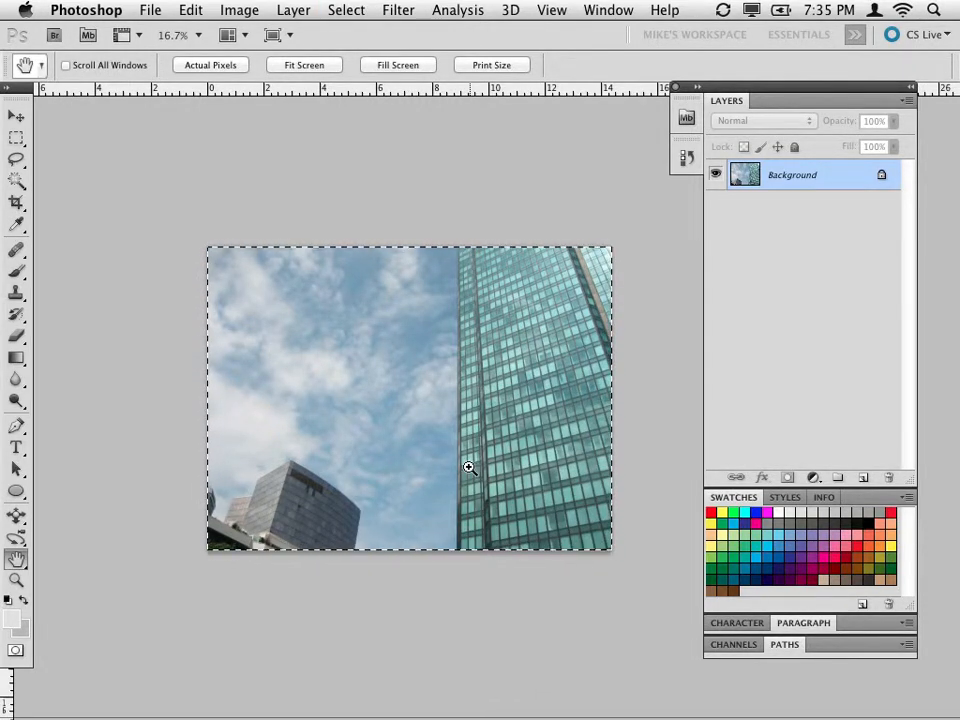
key(super+w)
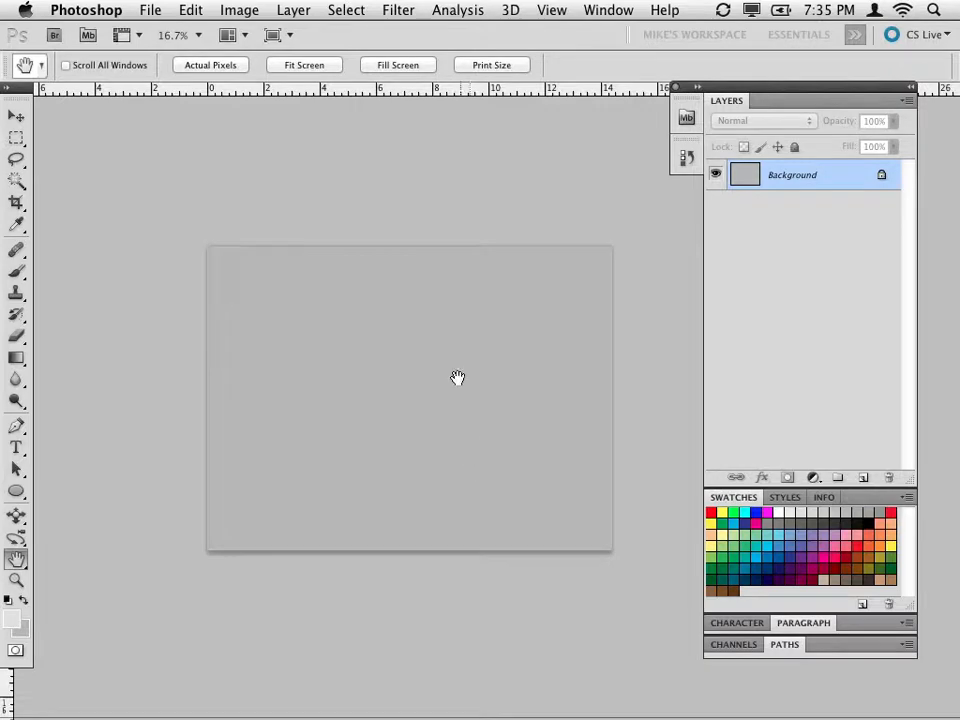
Switch back to Photo_Example.jpg and paste the cut building photo as a new layer above the frame.
click(600, 10)
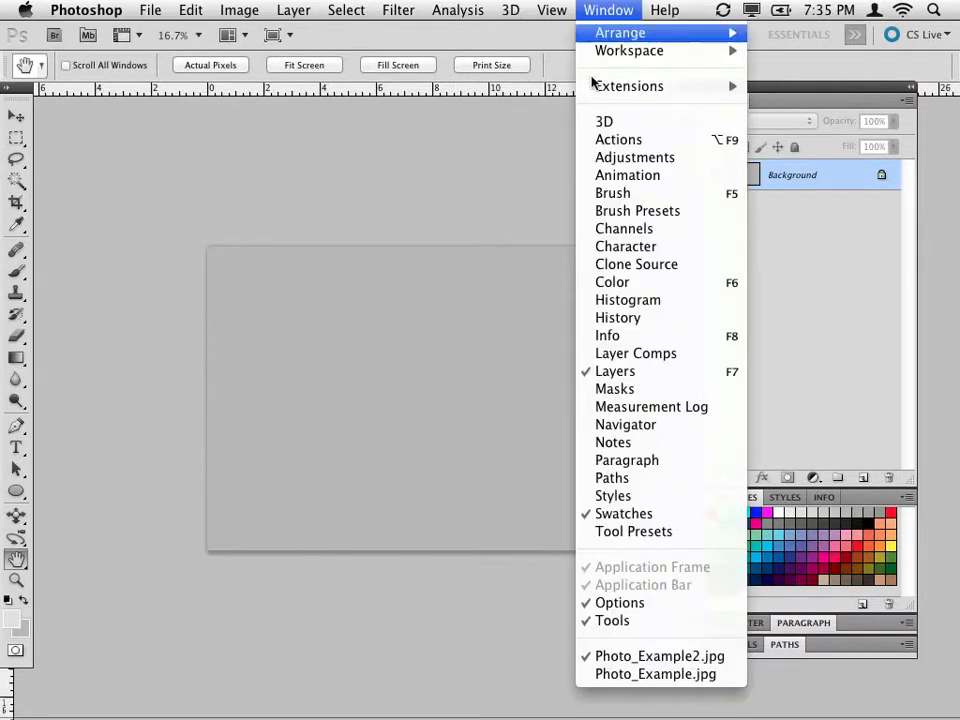
click(605, 674)
key(super+minus)
key(super+minus)
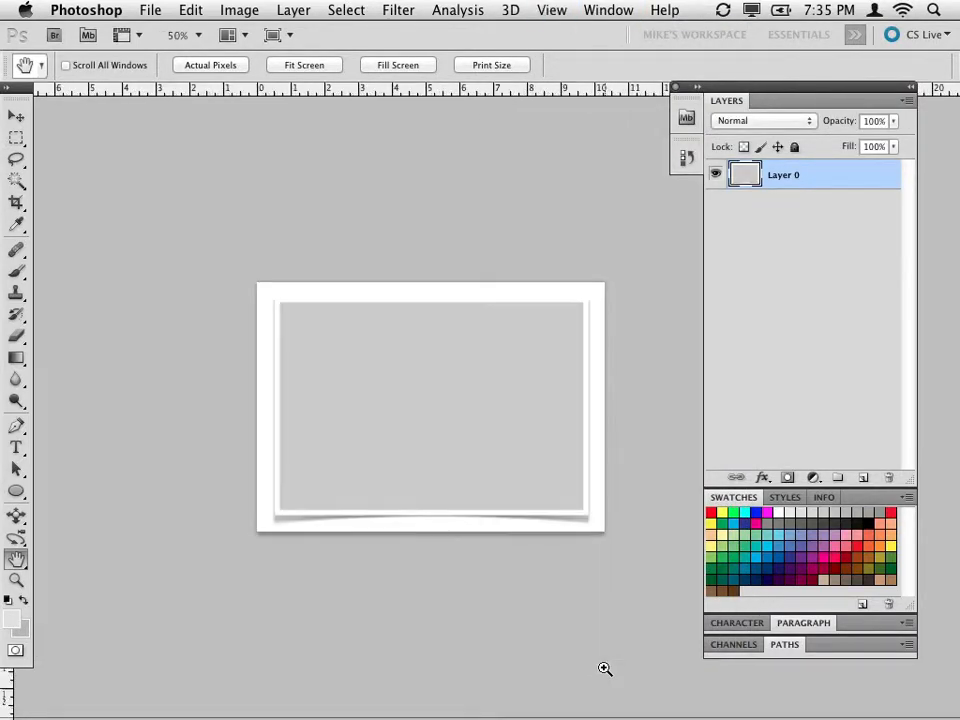
key(super+v)
Move the pasted building photo so that it is roughly centred over the canvas.
key(v)
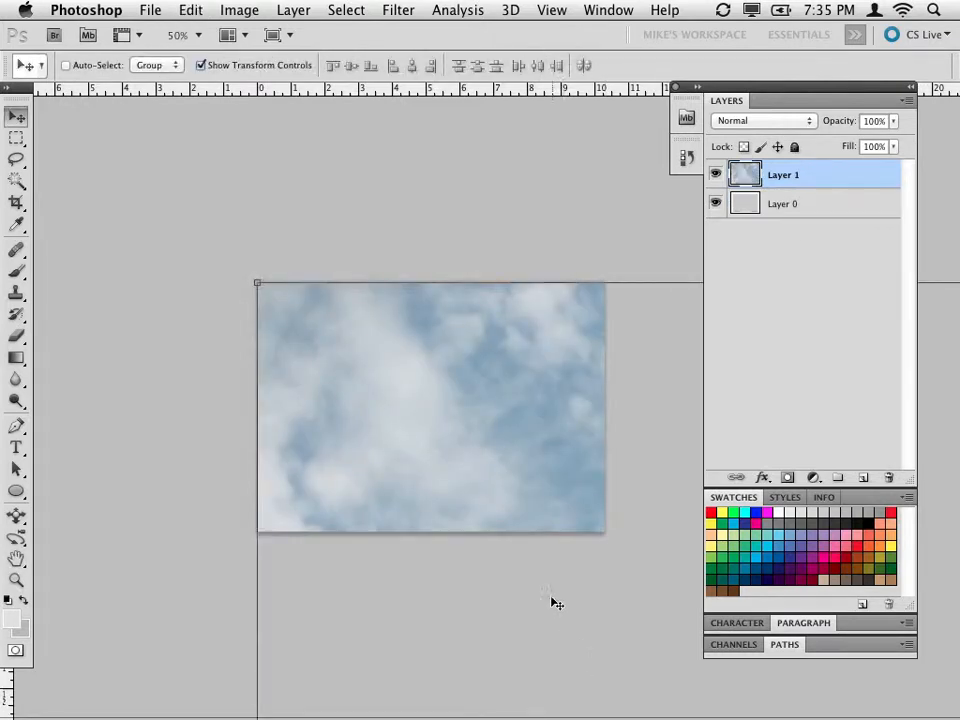
key(super+minus)
key(super+minus)
key(super+minus)
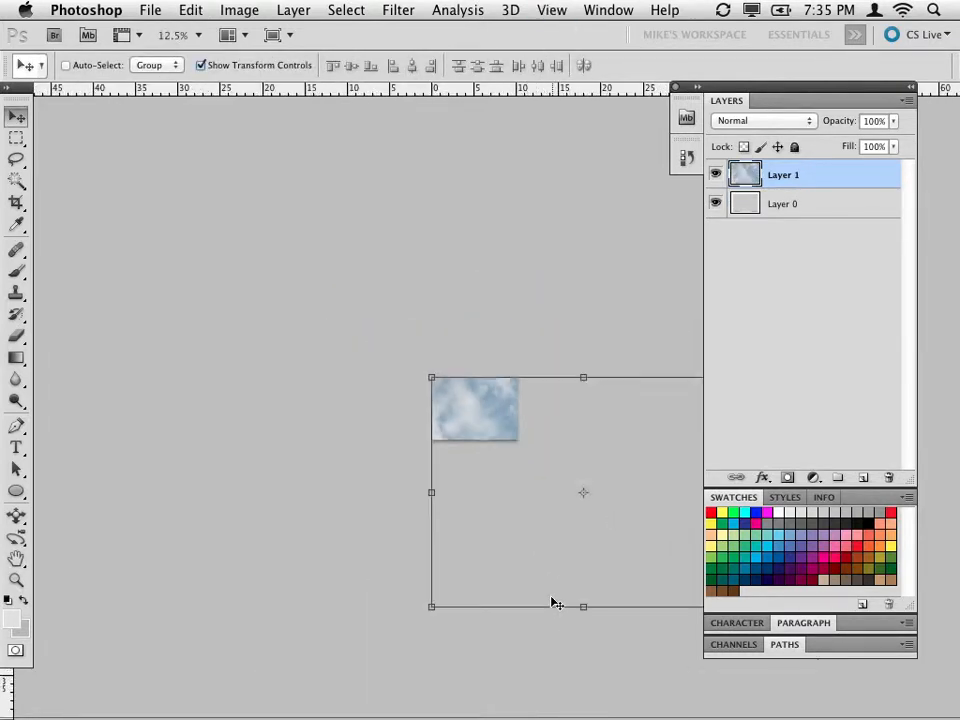
drag(512, 494, 414, 405)
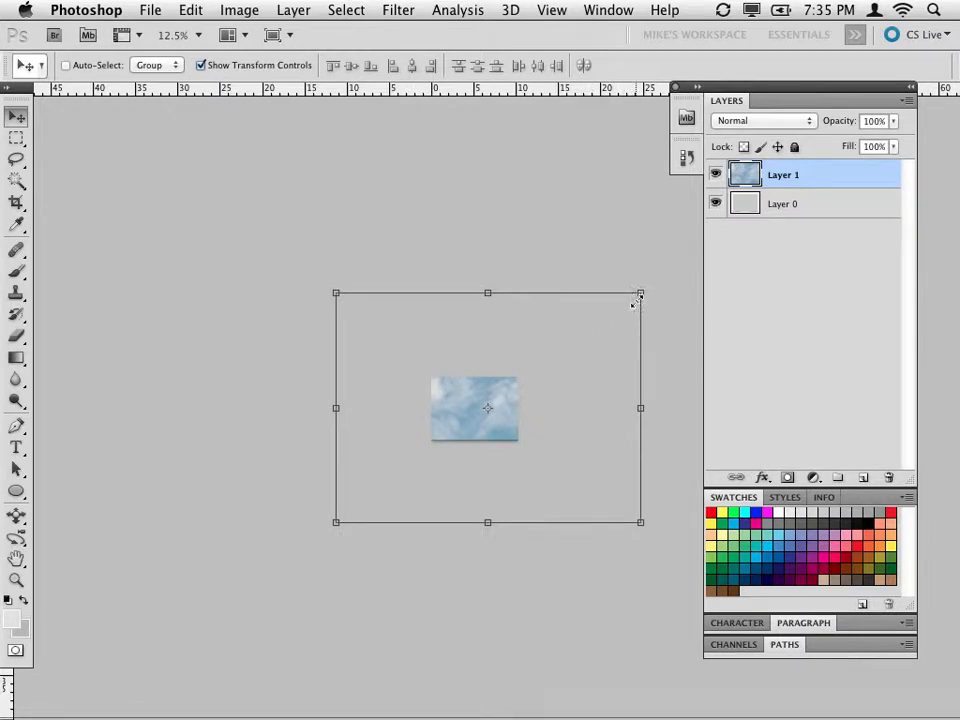
Scale the building photo down proportionally until it extends just slightly beyond the canvas on every side, and apply the transformation.
drag(638, 298, 531, 377)
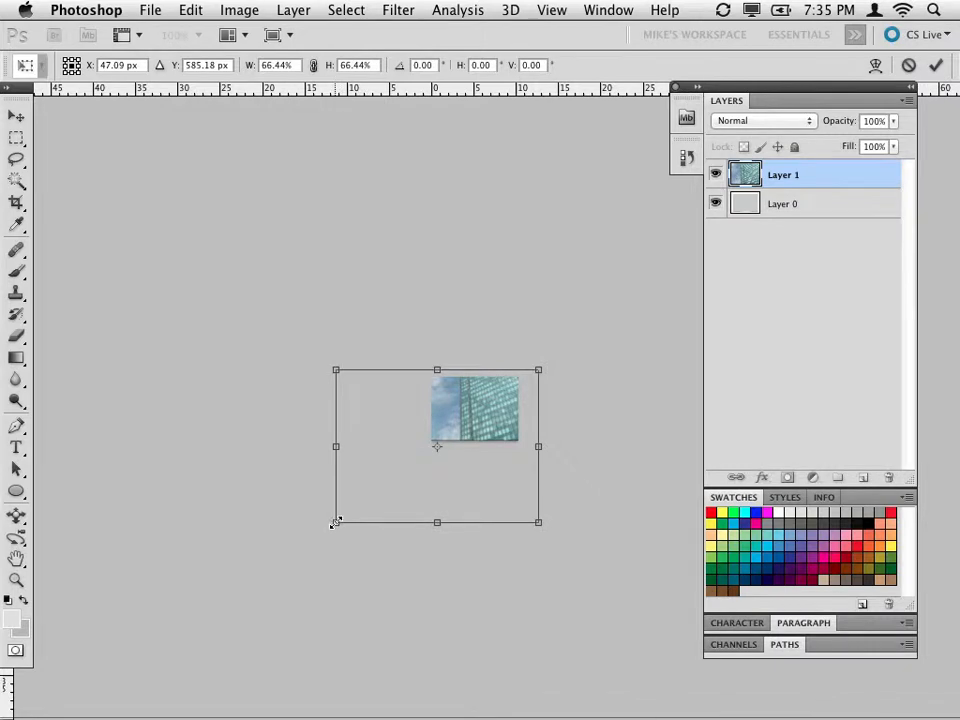
drag(335, 522, 422, 442)
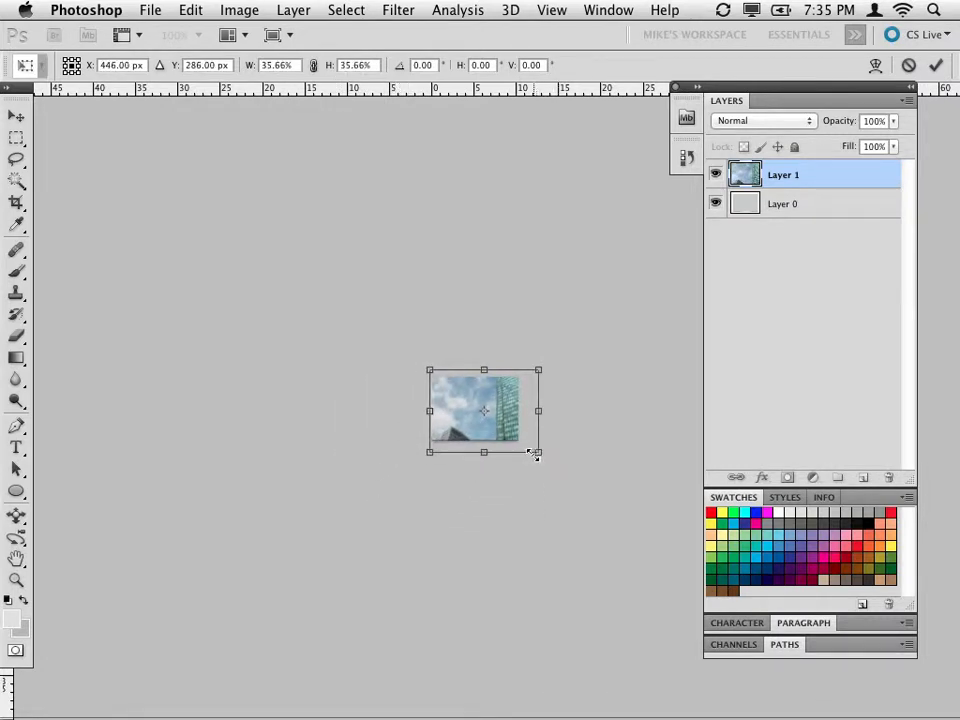
drag(535, 453, 524, 445)
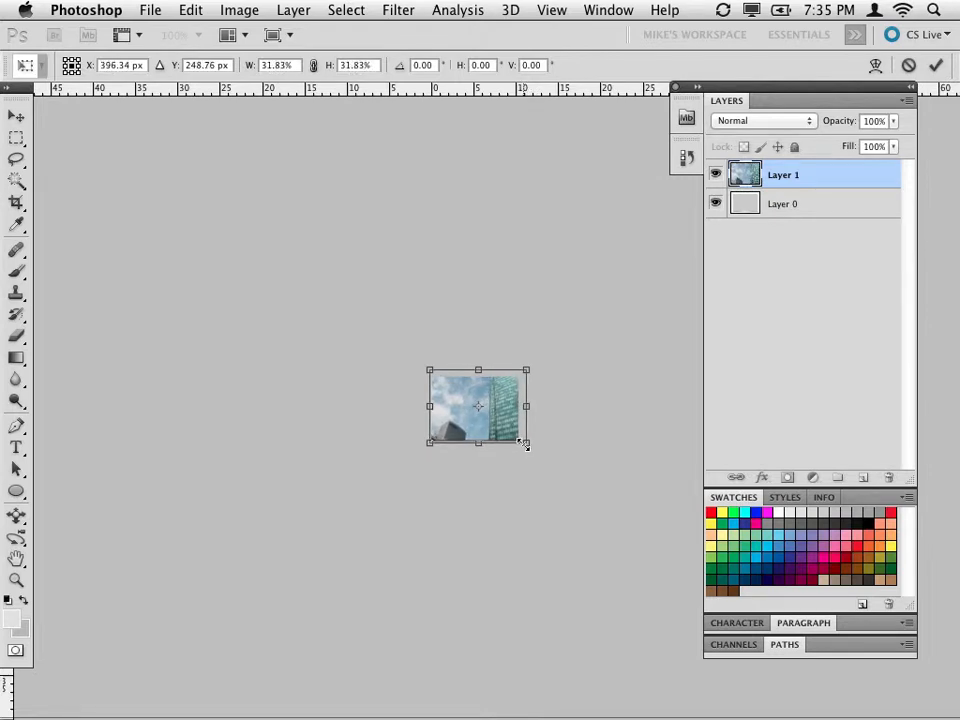
key(super+equal)
key(super+equal)
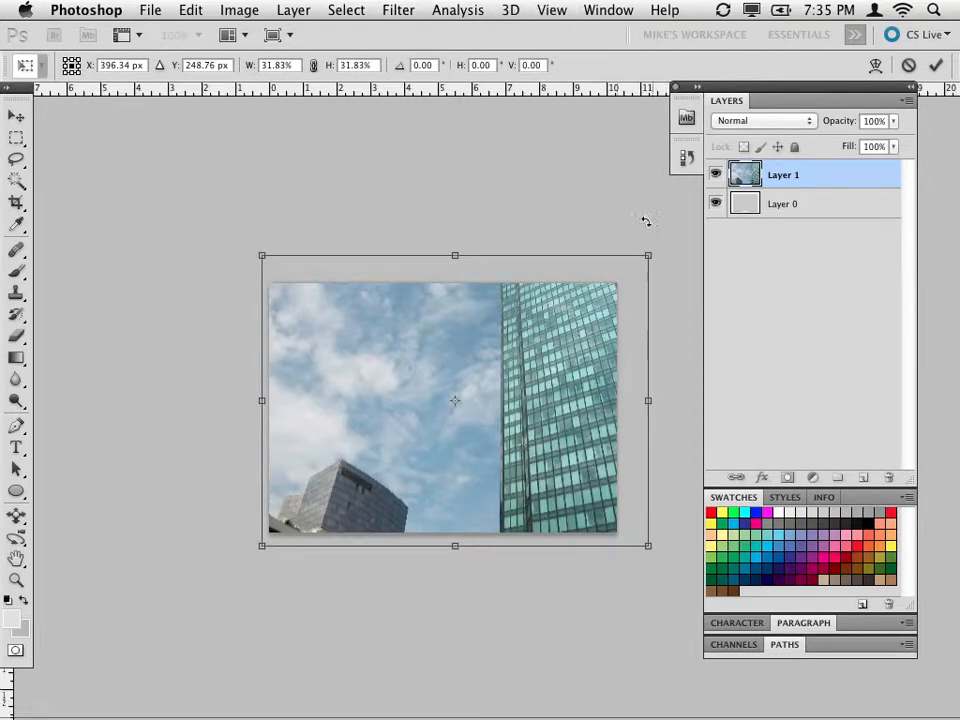
drag(646, 259, 622, 274)
key(Return)
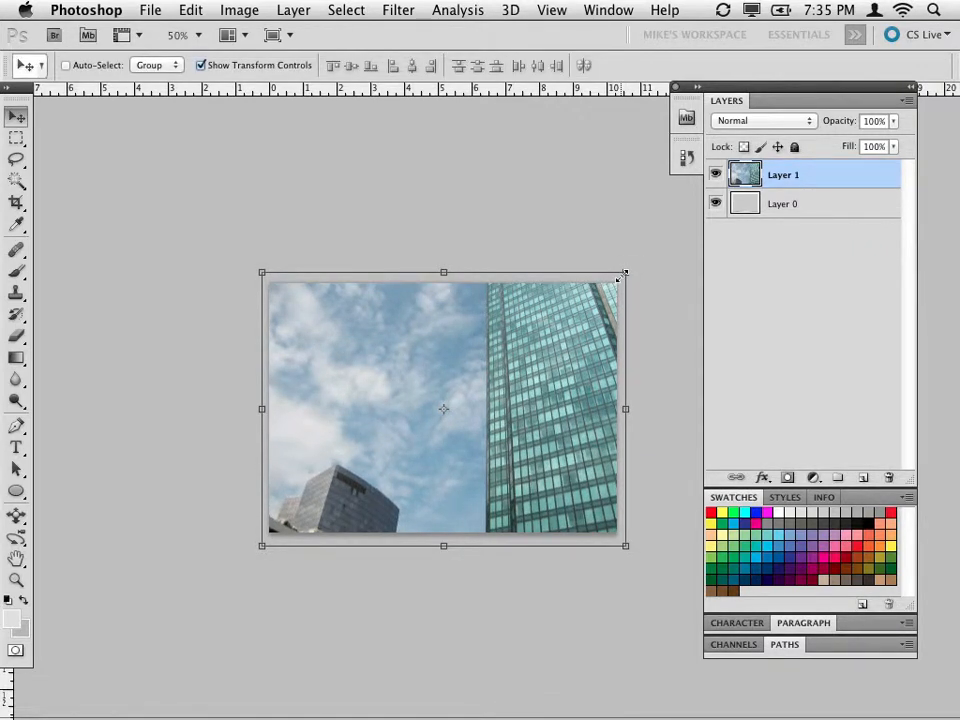
click(796, 213)
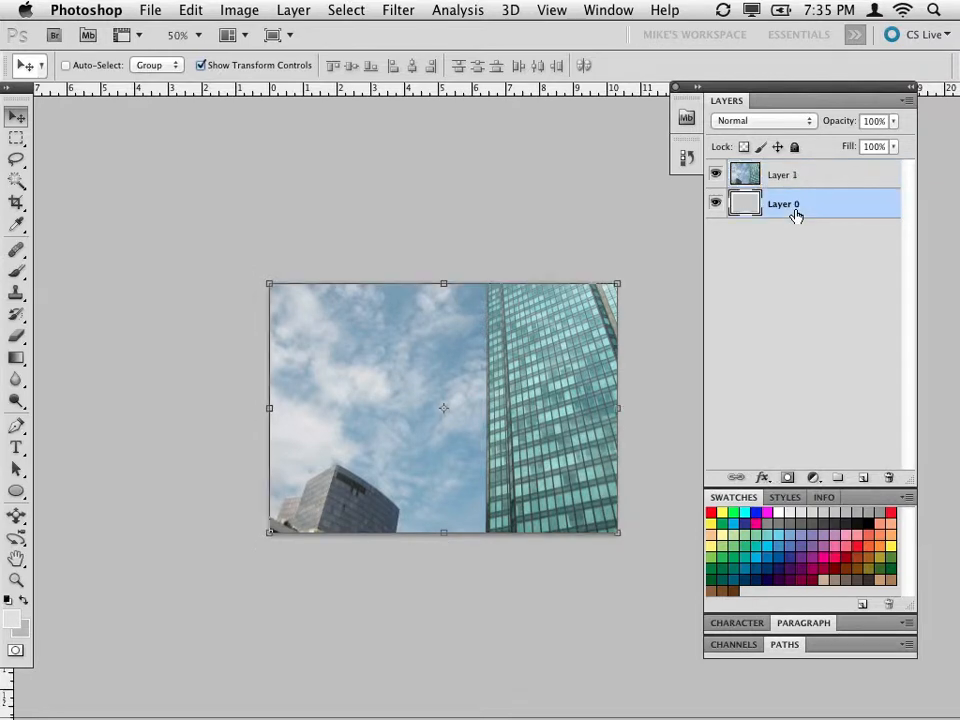
click(772, 178)
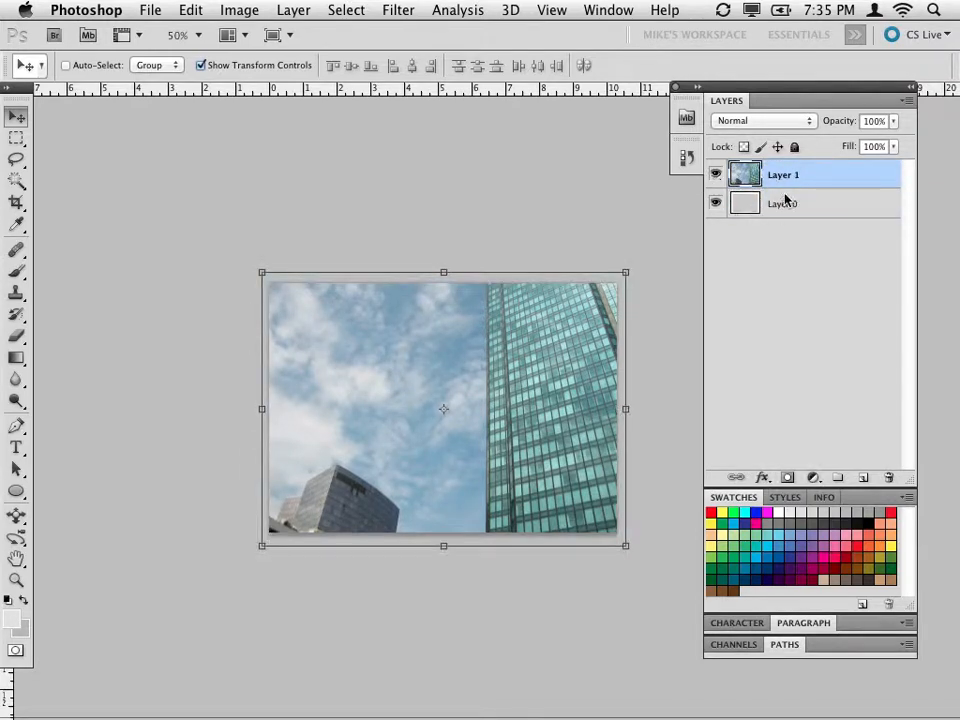
double_click(780, 182)
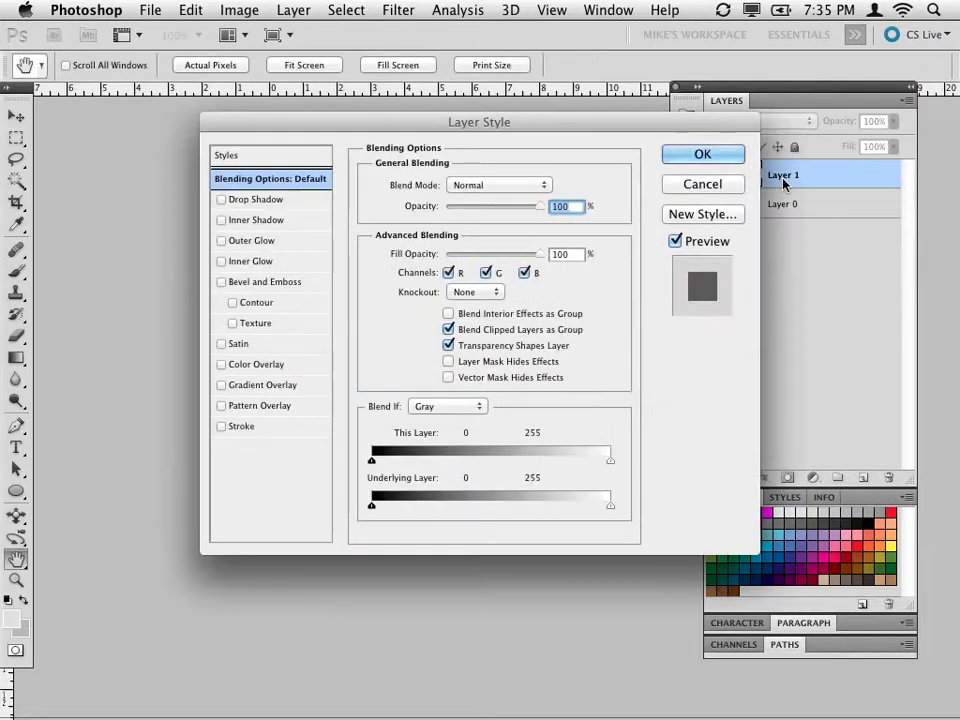
click(726, 184)
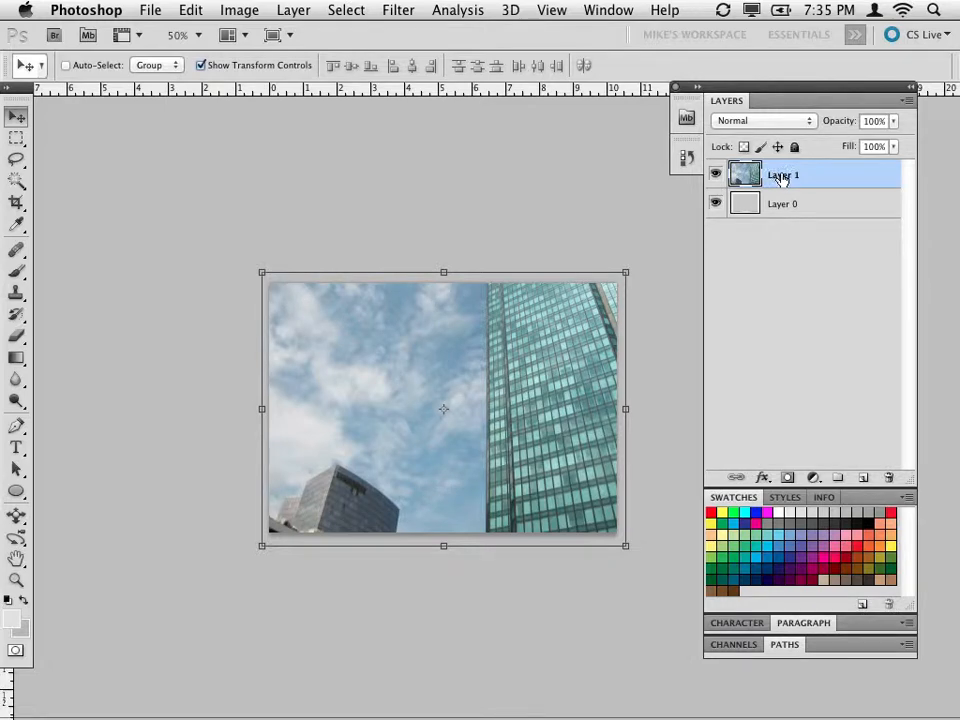
double_click(838, 180)
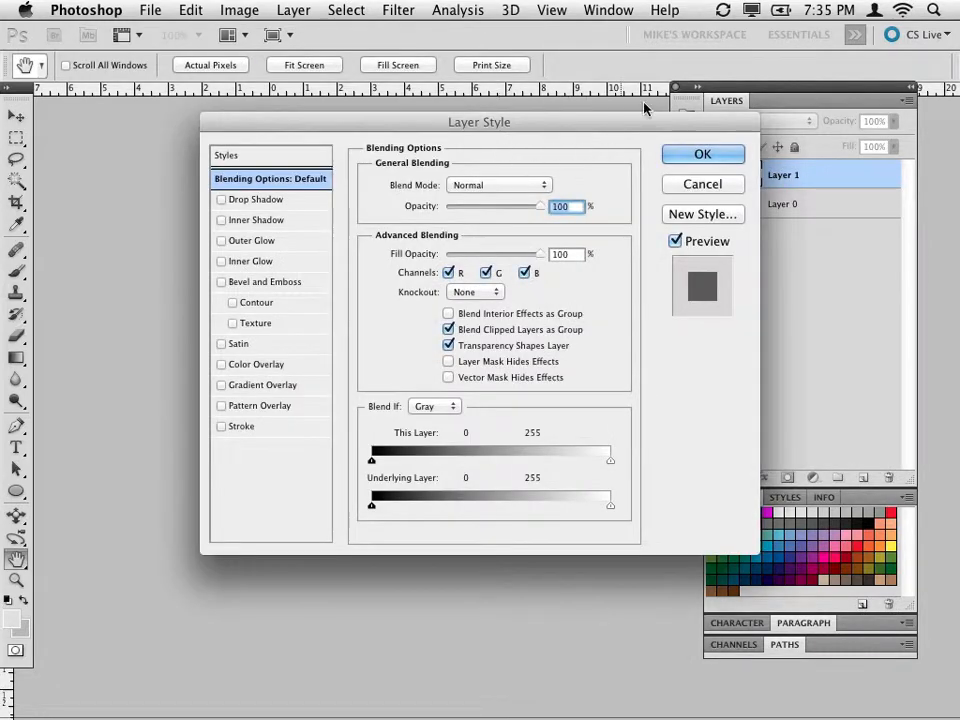
click(693, 186)
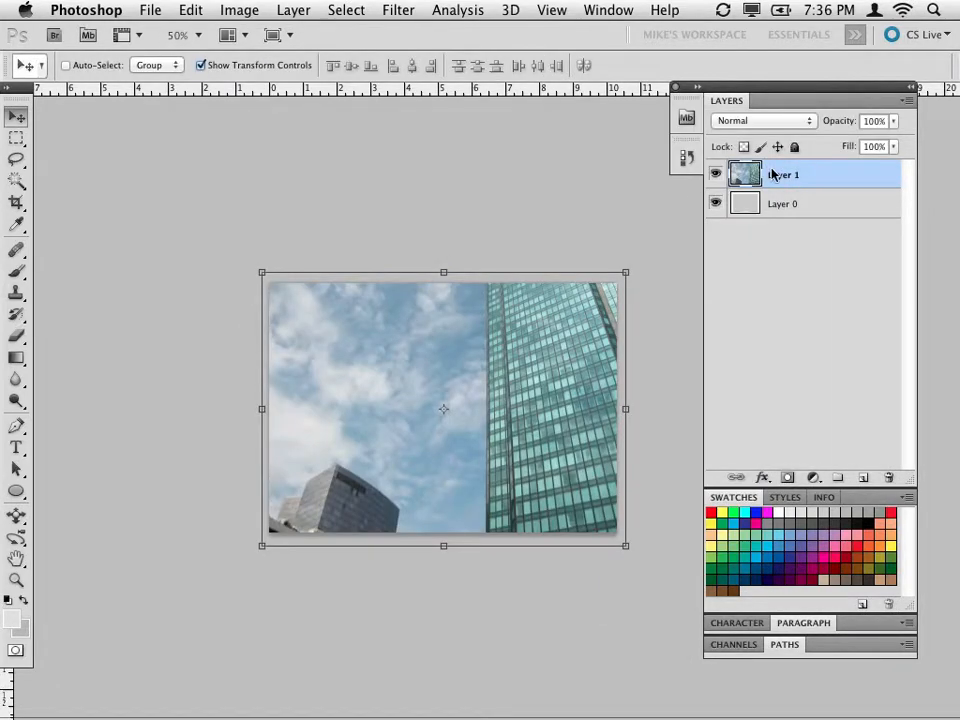
Rename Layer 1 as Buildings and Sky.
double_click(778, 178)
text(Buildings and Sky)
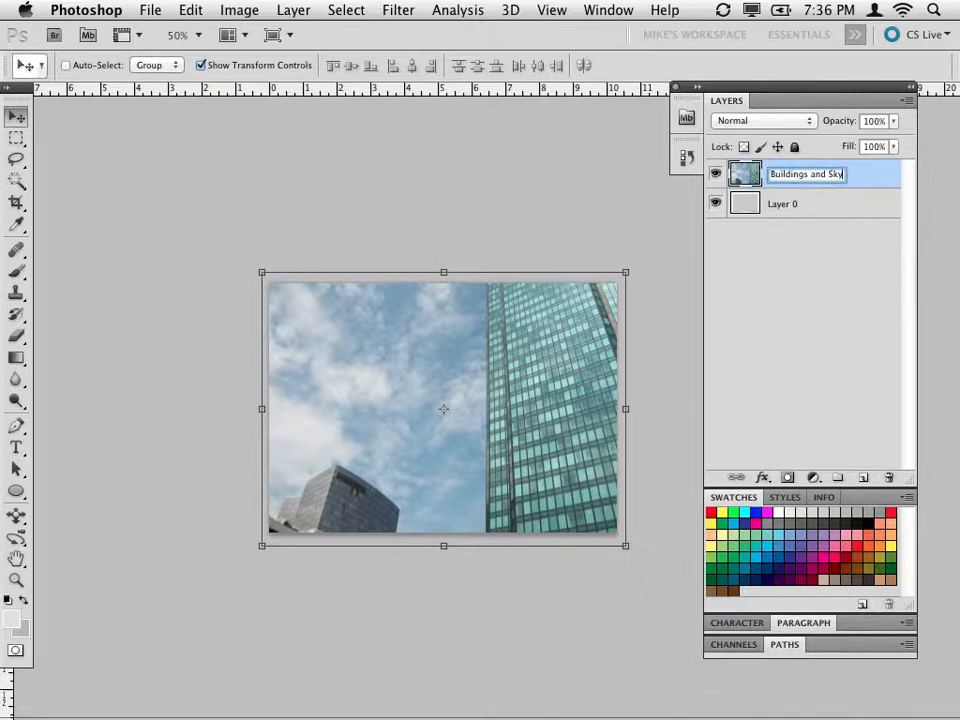
key(Return)
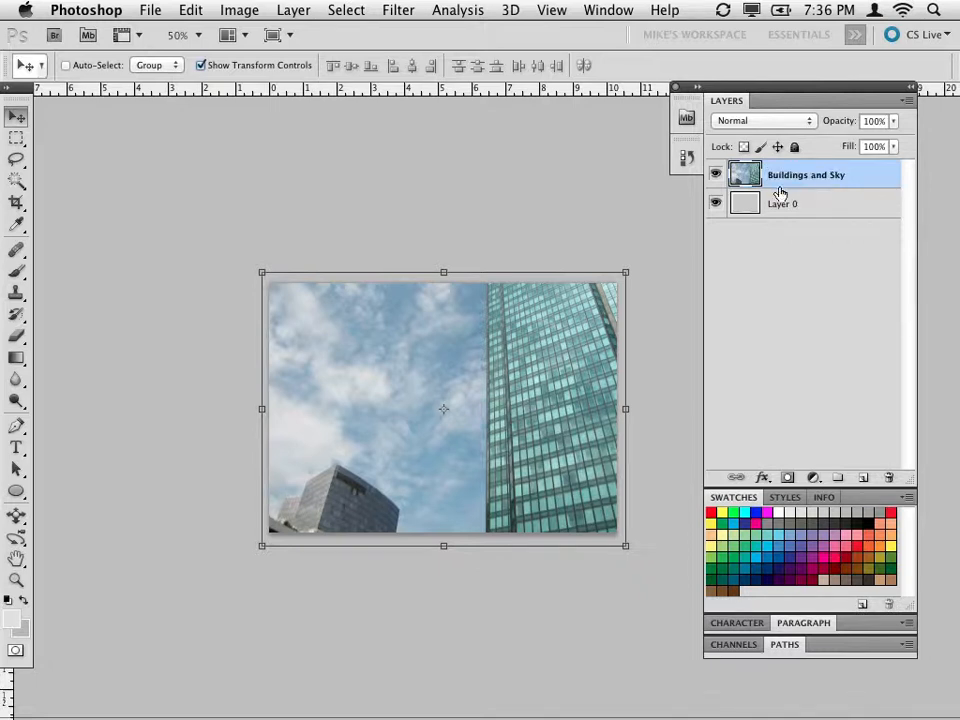
Hide the Buildings and Sky layer and rename Layer 0 as Photo Frame.
click(715, 177)
click(790, 205)
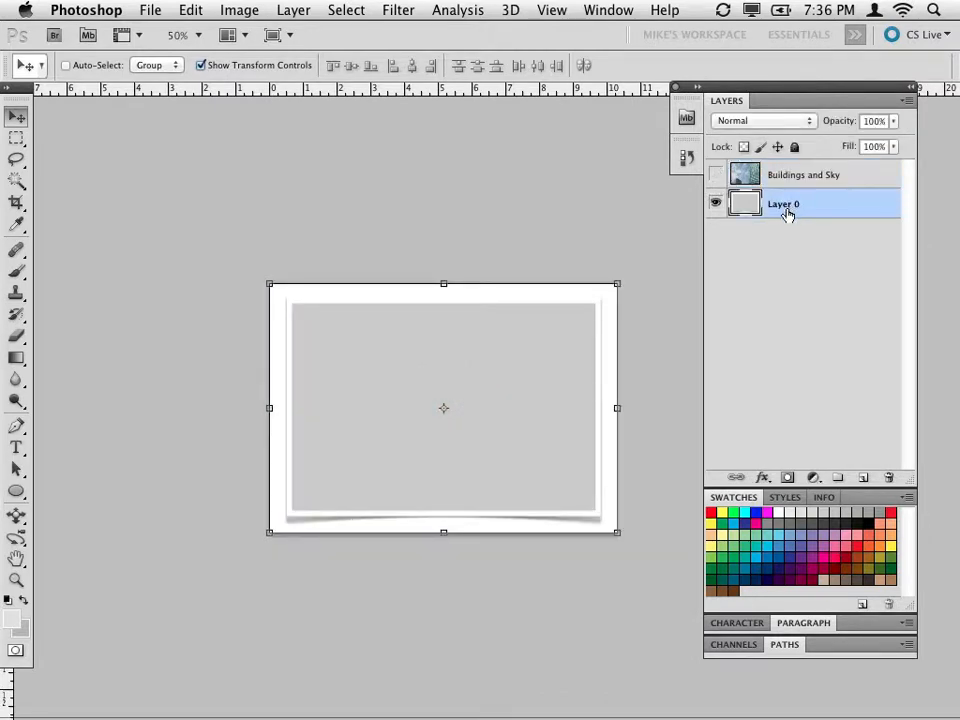
double_click(780, 207)
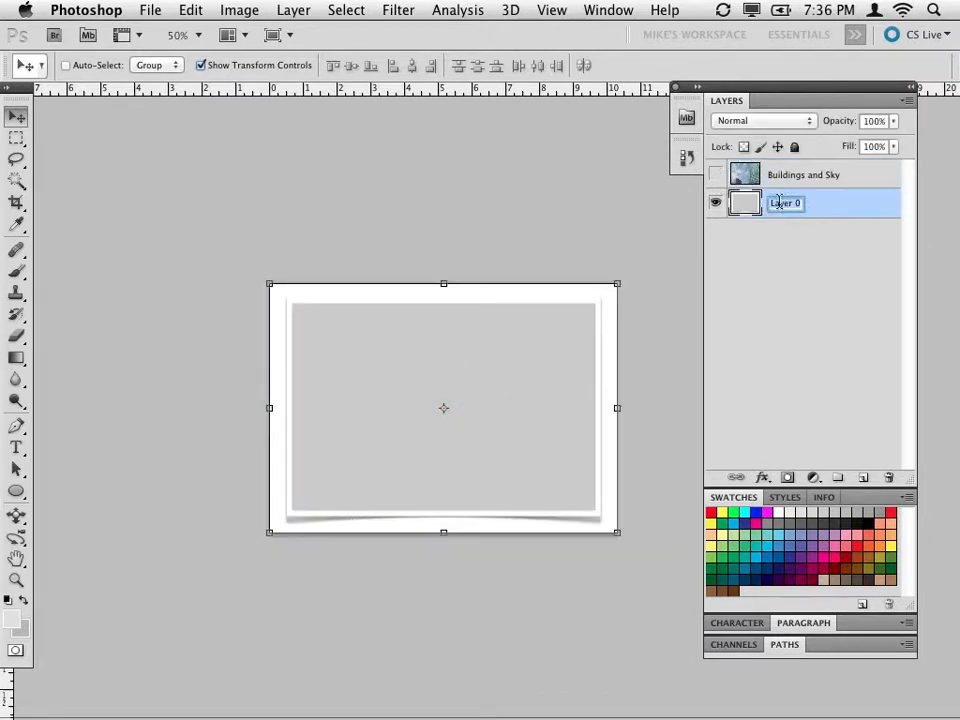
text(F)
text(hoto Frame)
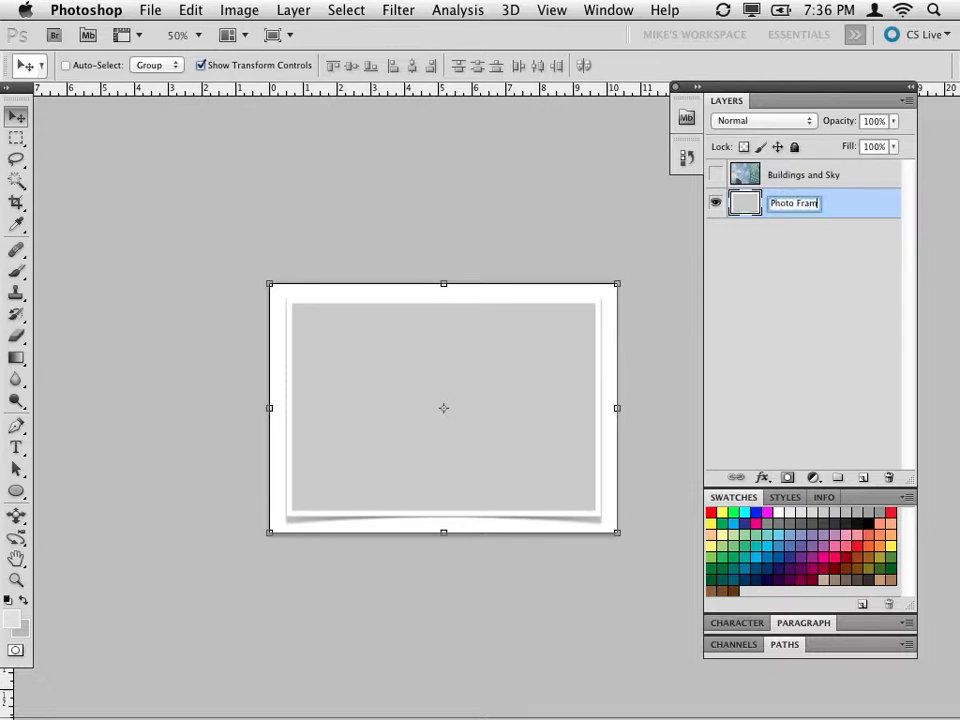
key(Return)
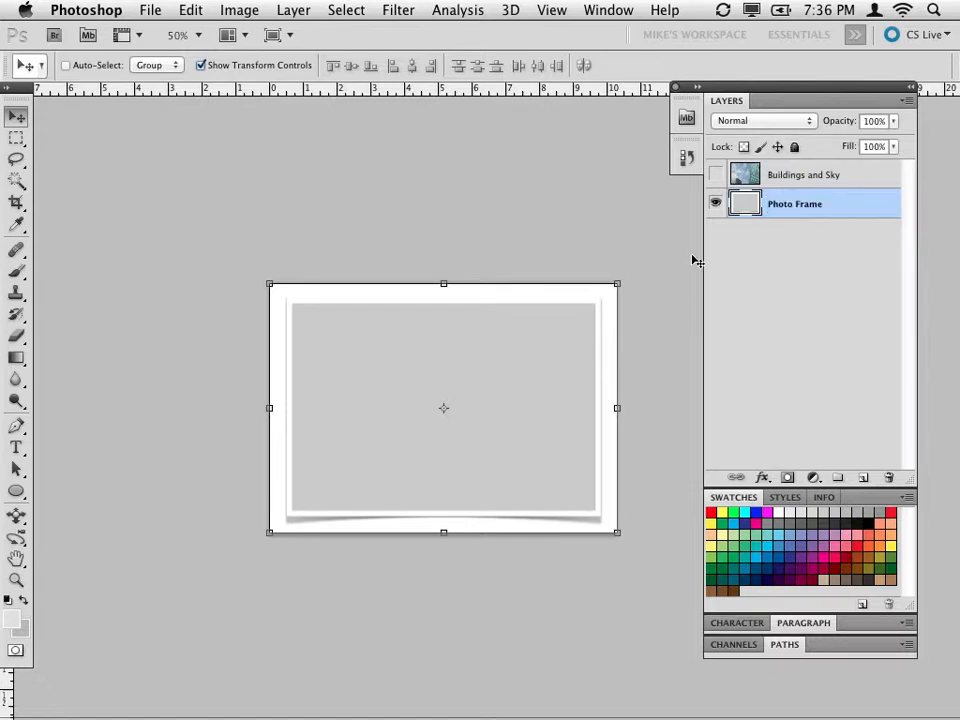
click(716, 176)
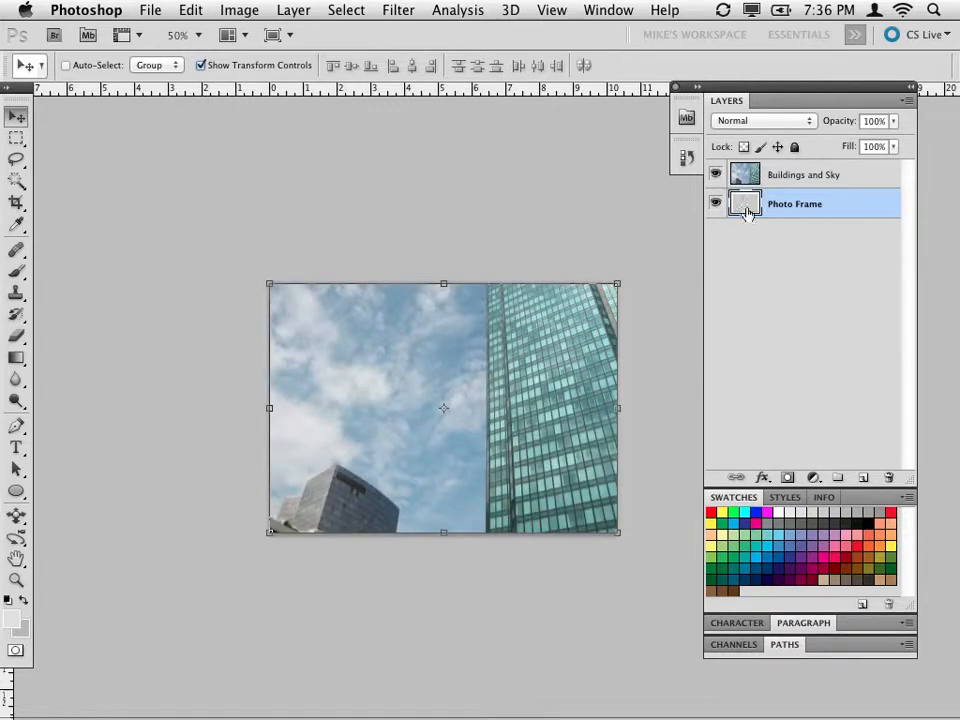
click(718, 176)
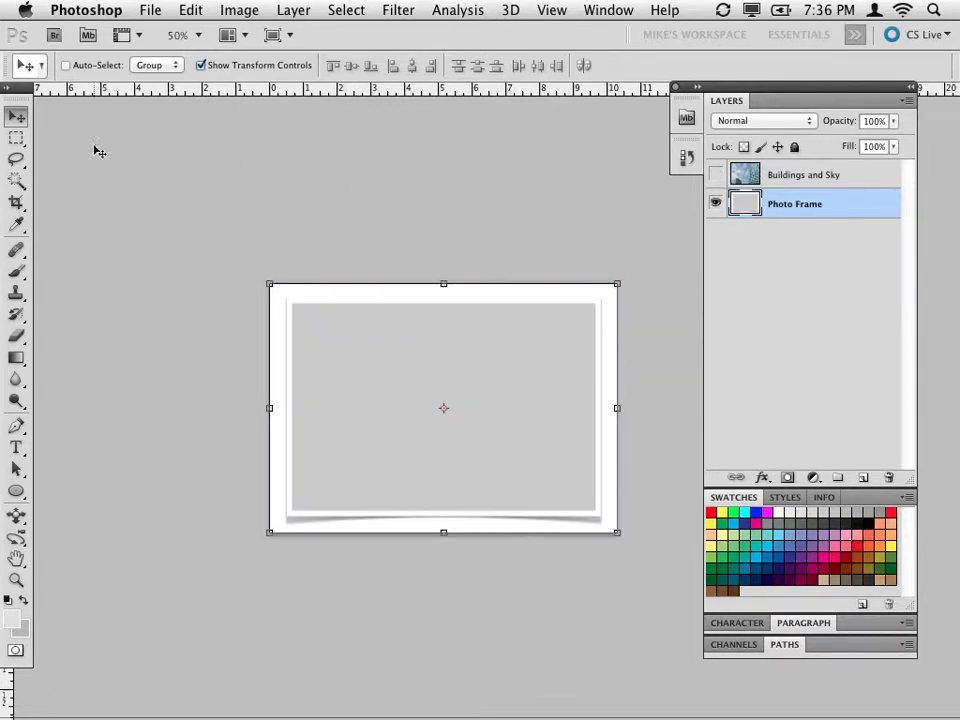
Show the Buildings and Sky layer again and move the Photo Frame layer above it in the stacking order.
click(20, 139)
drag(49, 147, 102, 161)
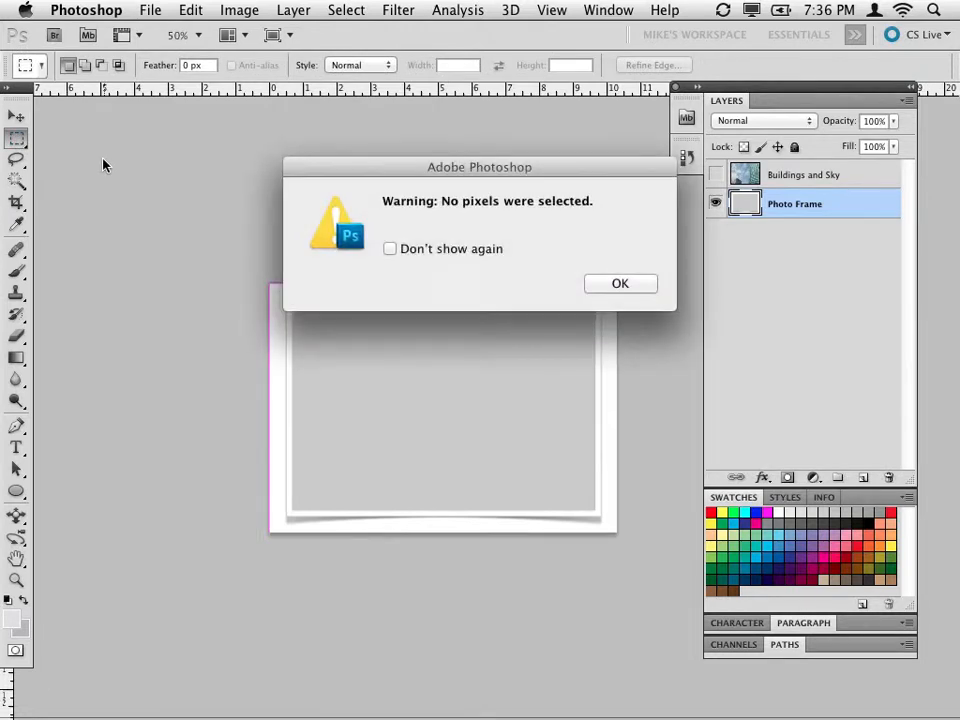
key(Return)
key(super+equal)
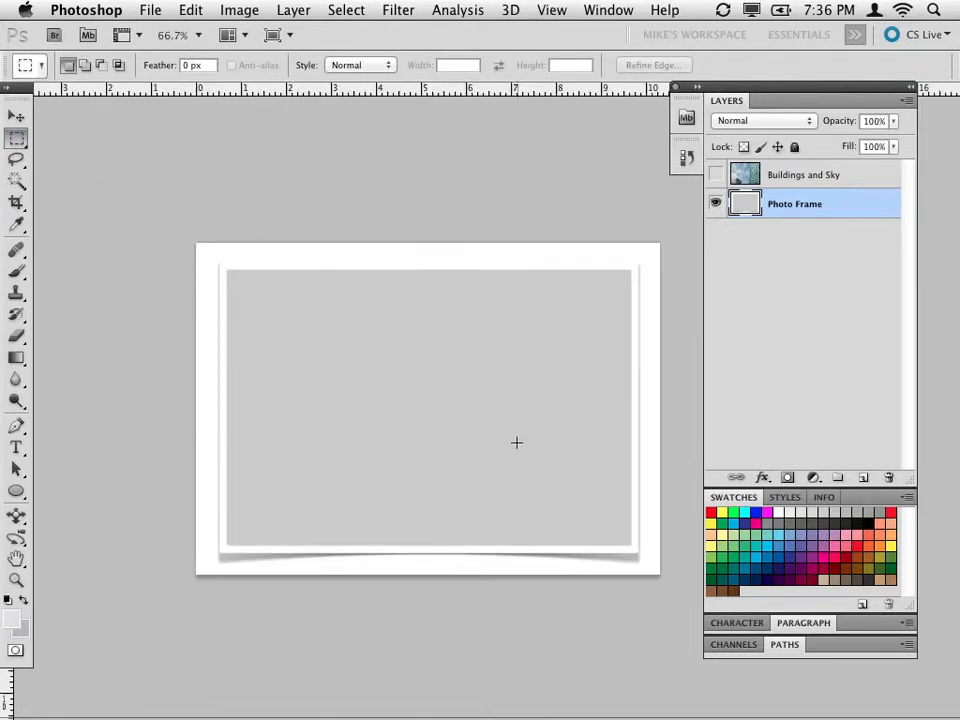
click(715, 174)
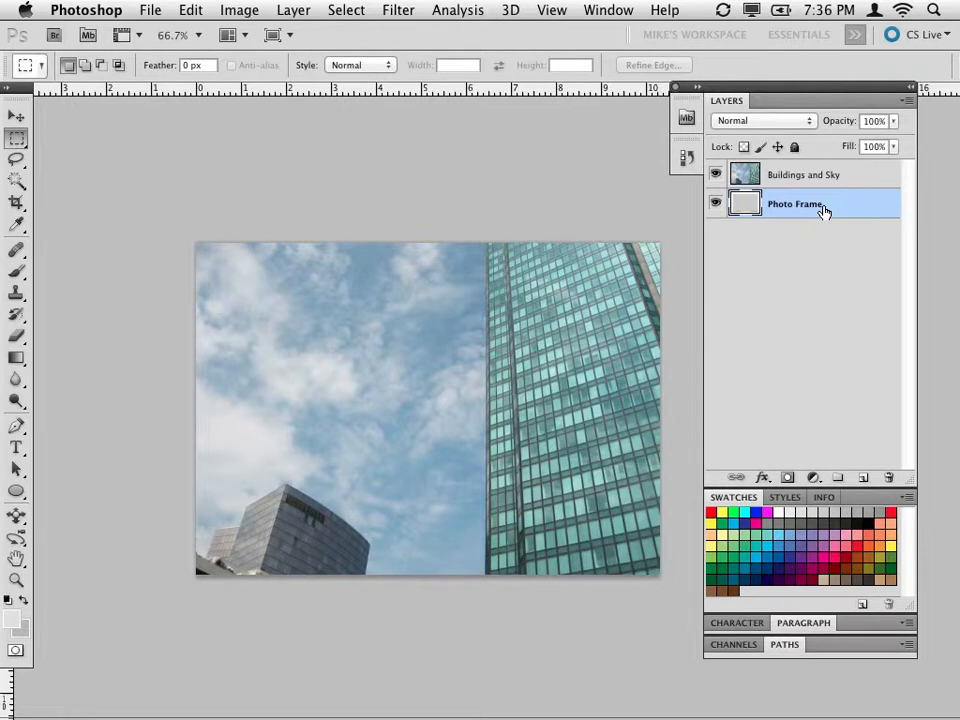
drag(823, 211, 824, 168)
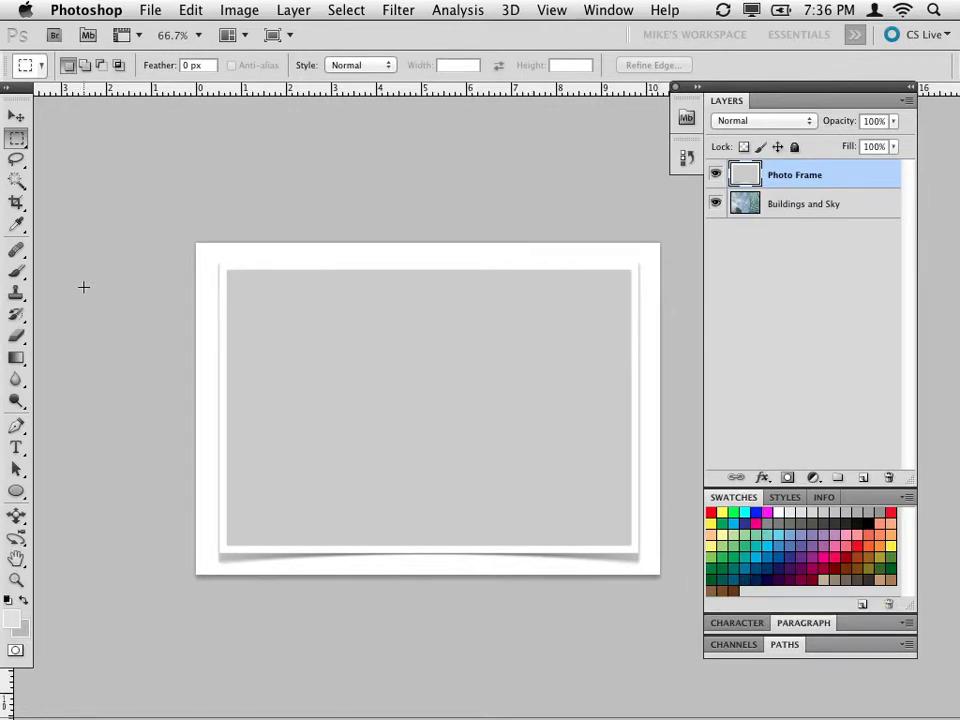
click(17, 182)
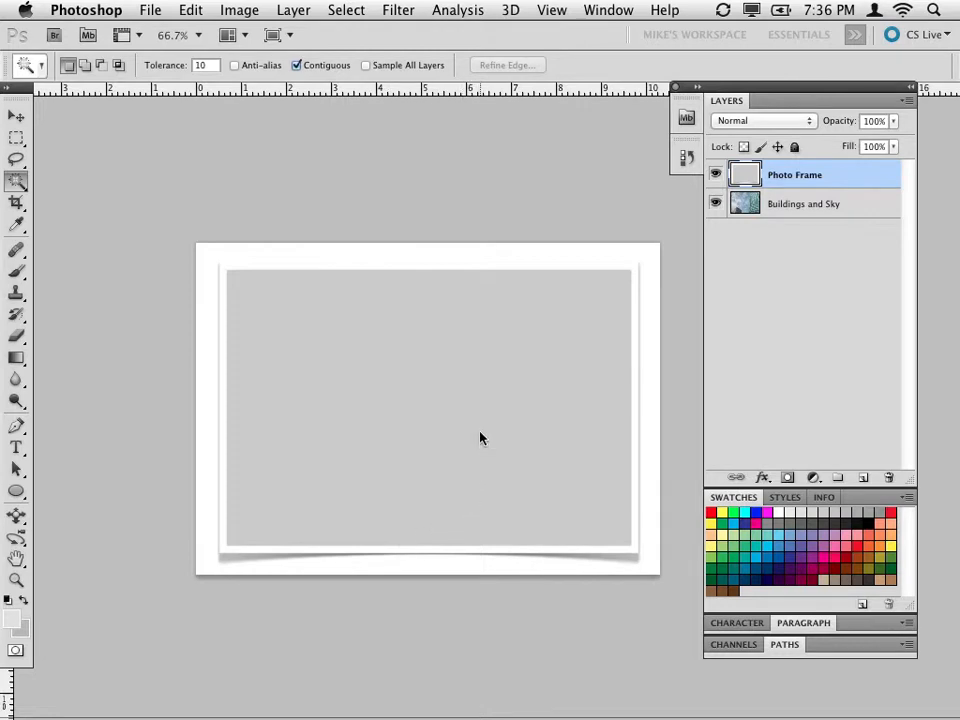
click(477, 379)
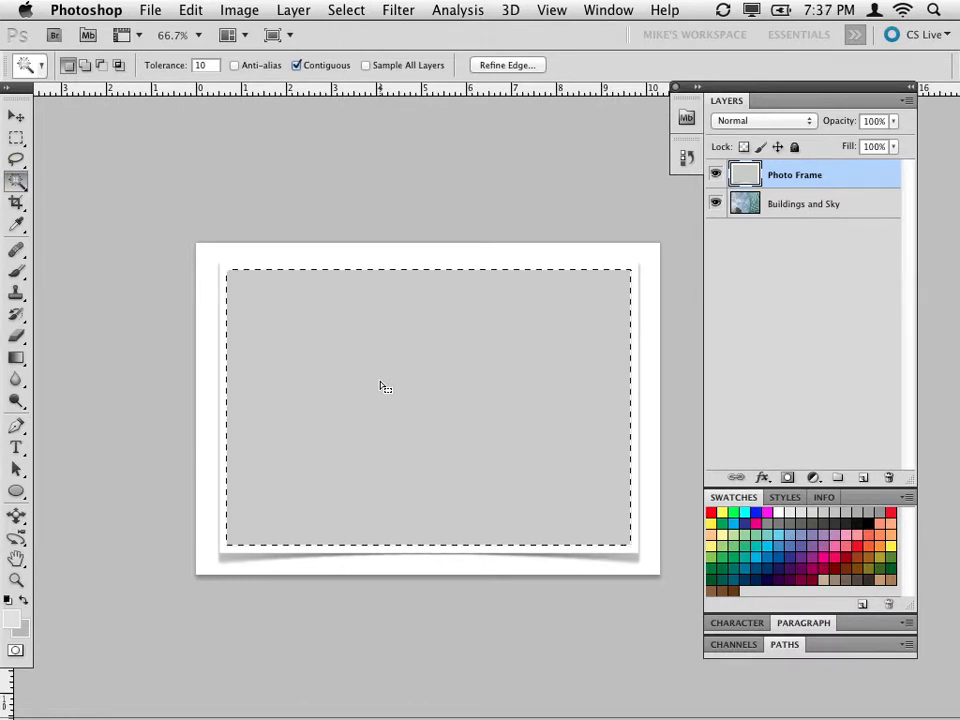
click(17, 157)
key(super+d)
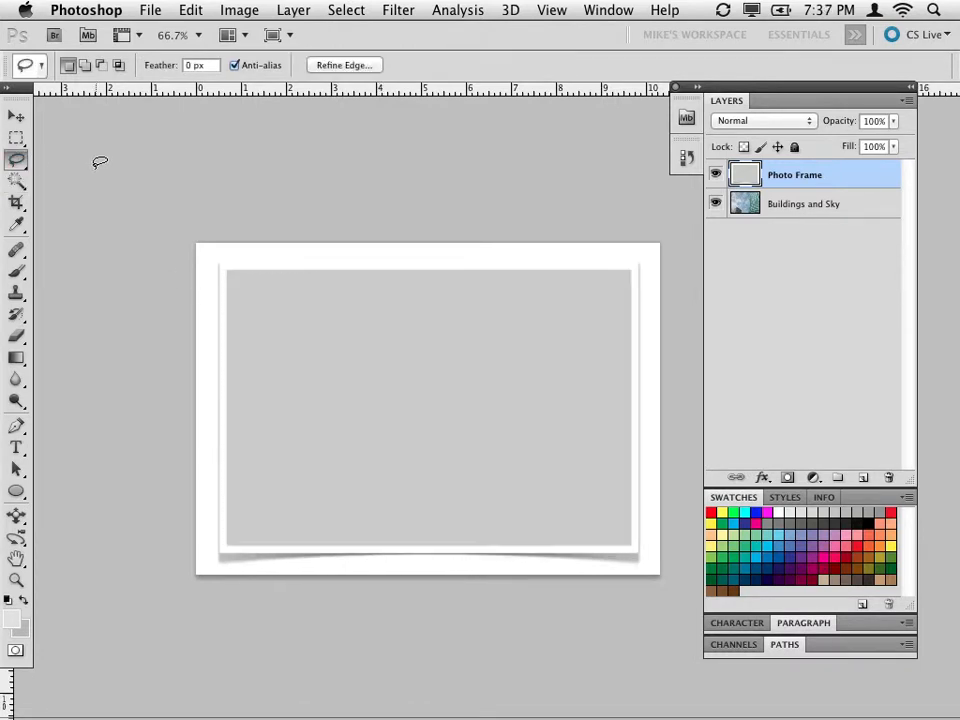
click(16, 136)
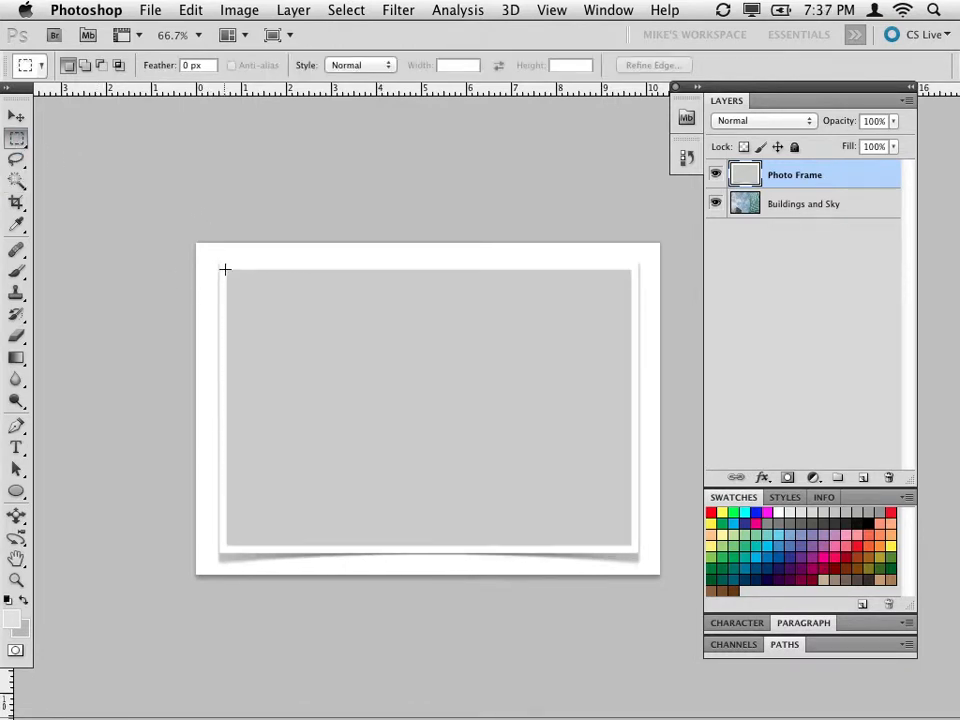
drag(228, 270, 630, 545)
click(83, 163)
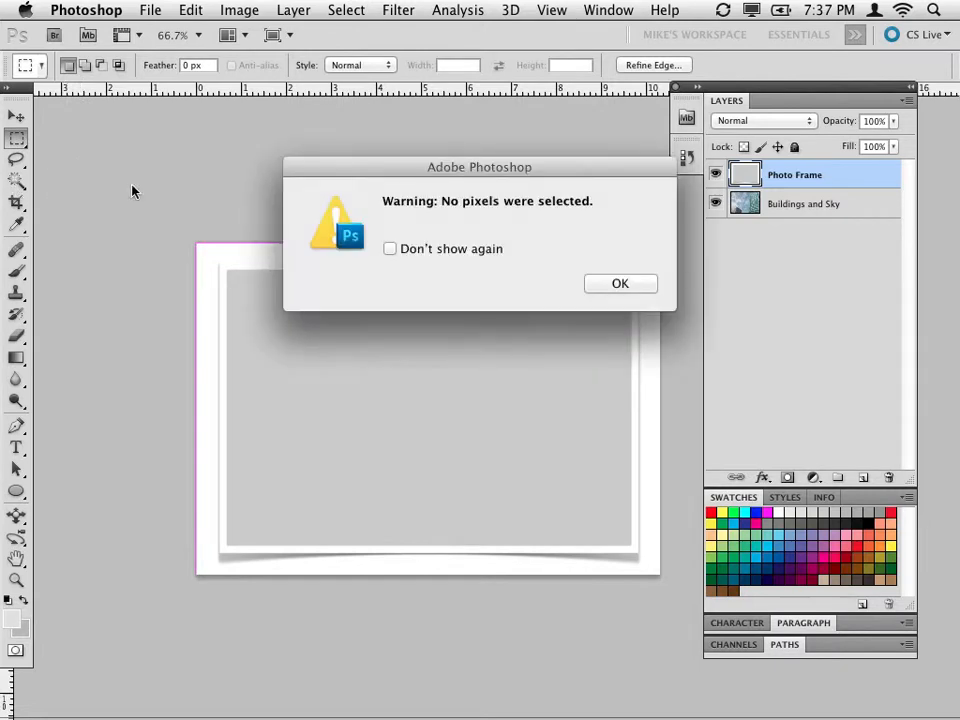
key(Return)
Select the frame's grey centre with the Magic Wand at tolerance 10, delete it from the Photo Frame layer, and deselect.
click(16, 181)
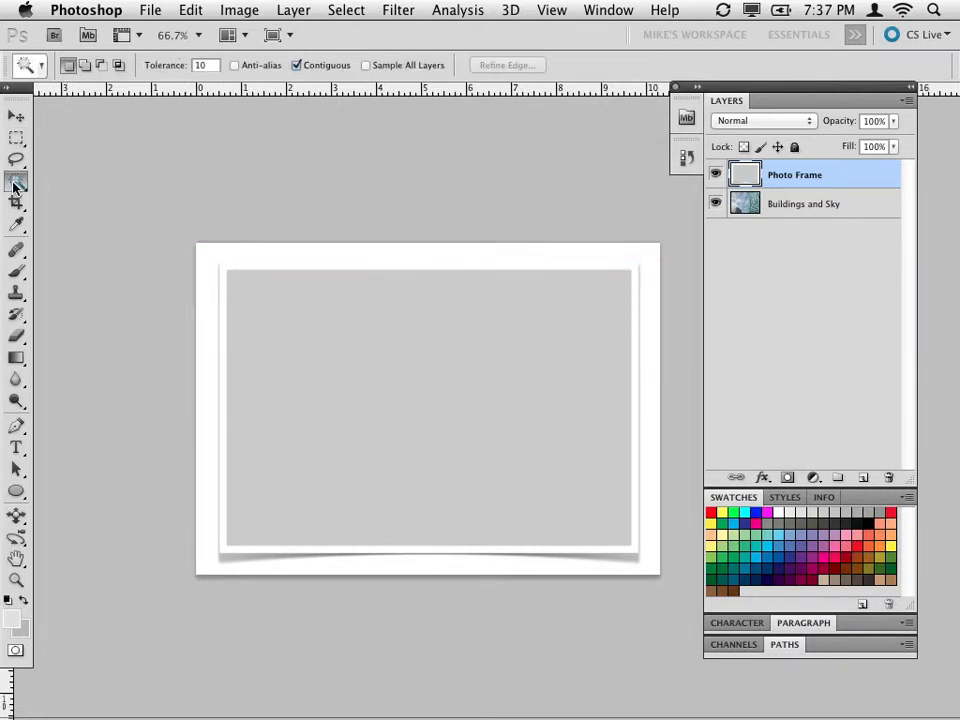
click(246, 304)
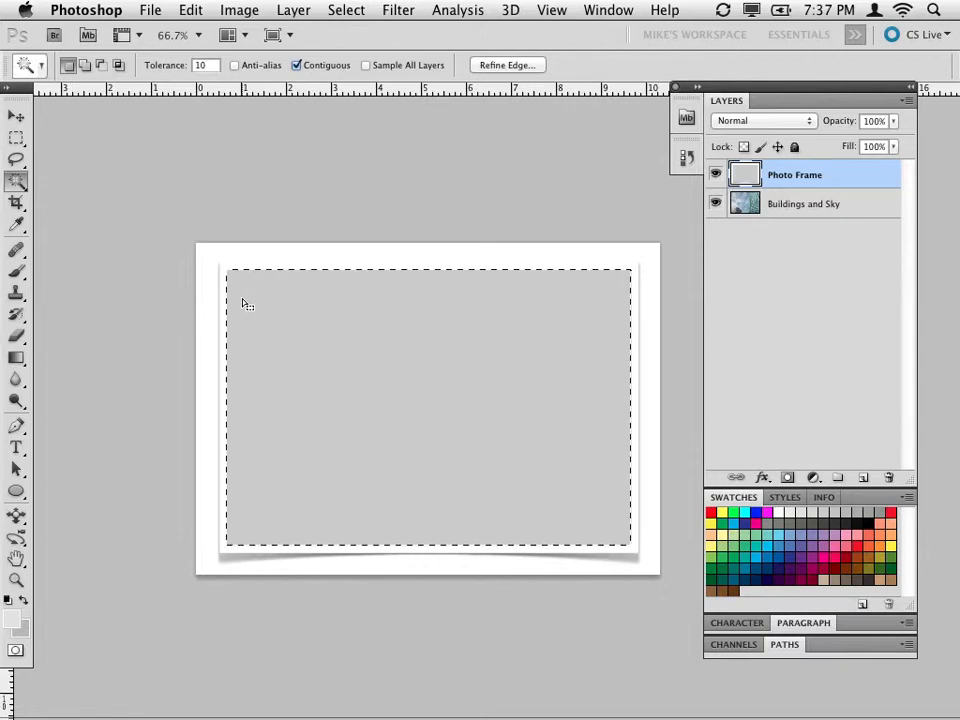
key(Delete)
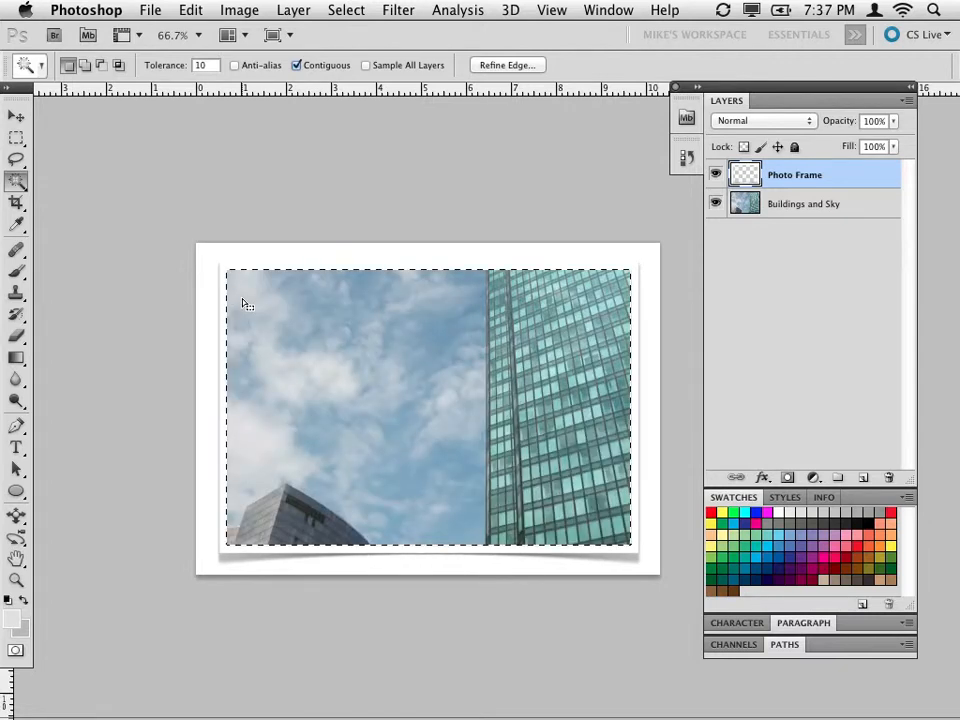
click(16, 137)
click(265, 131)
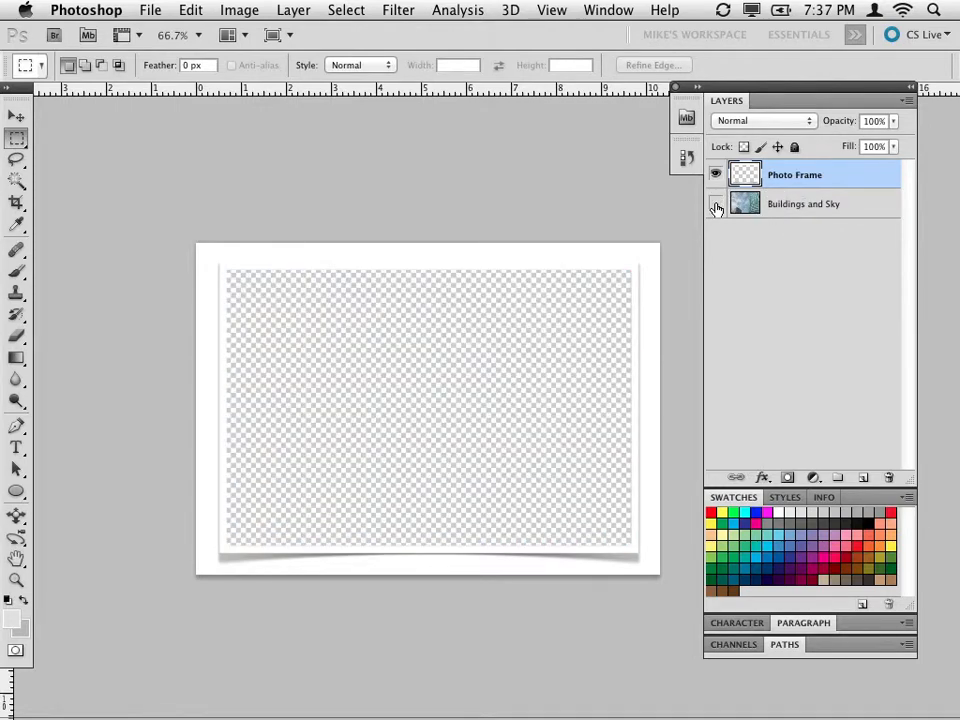
Toggle the Buildings and Sky layer's visibility several times to compare the frame with and without the photo, leaving the layer shown.
click(716, 206)
click(716, 206)
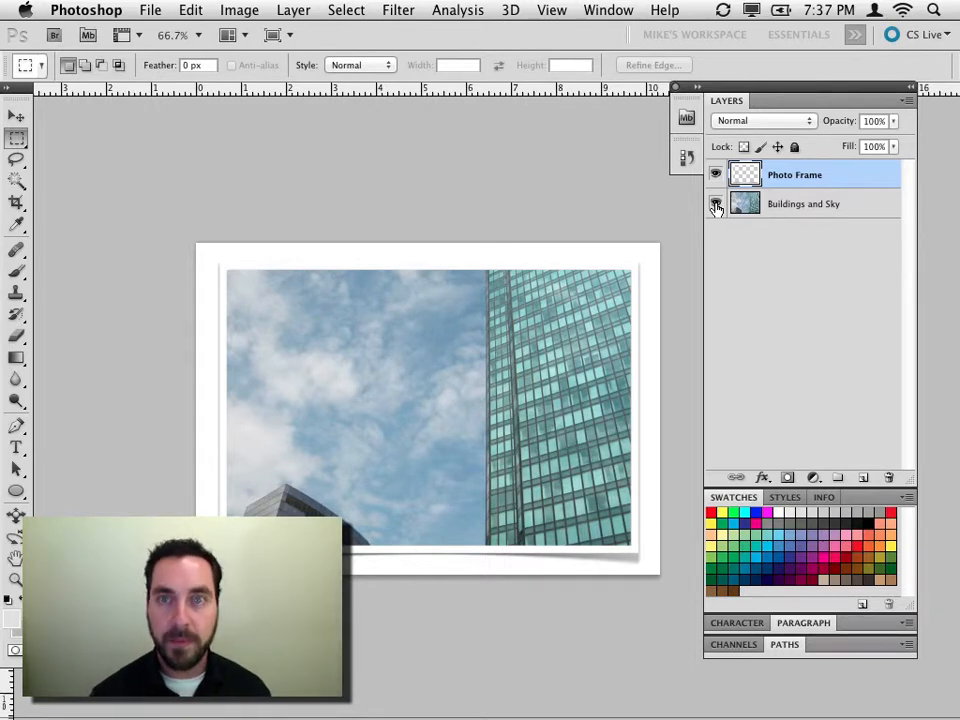
click(715, 205)
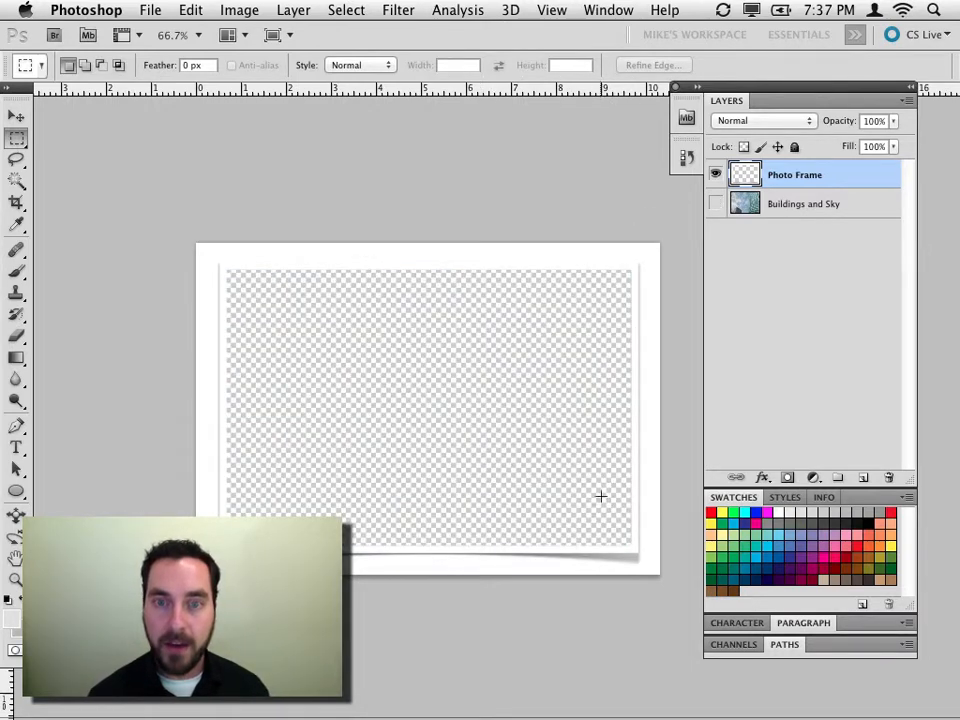
click(715, 204)
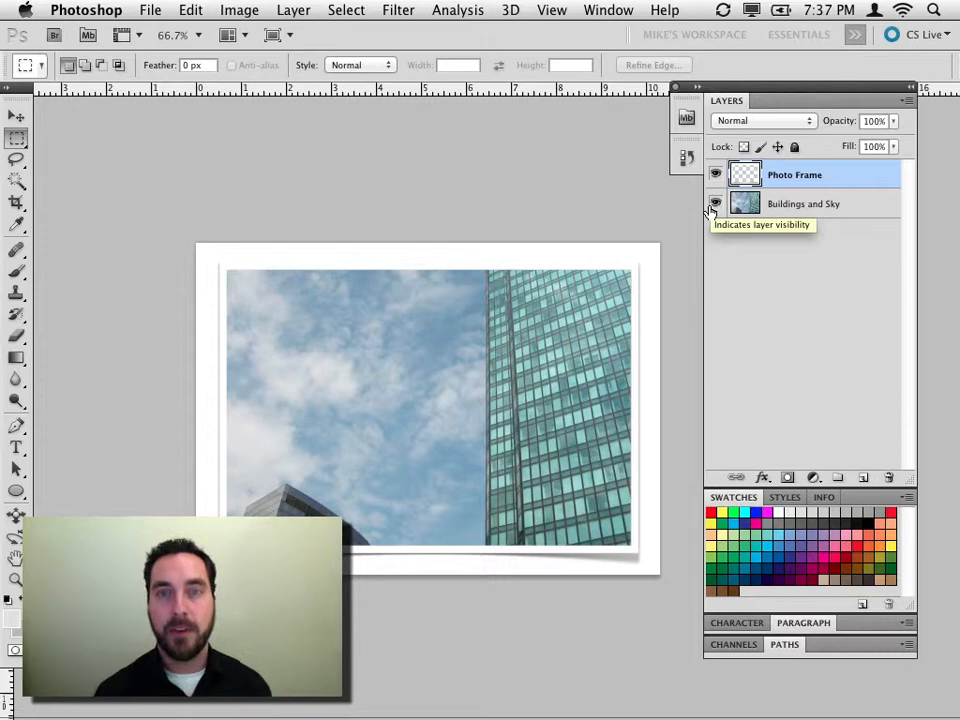
click(712, 205)
click(712, 205)
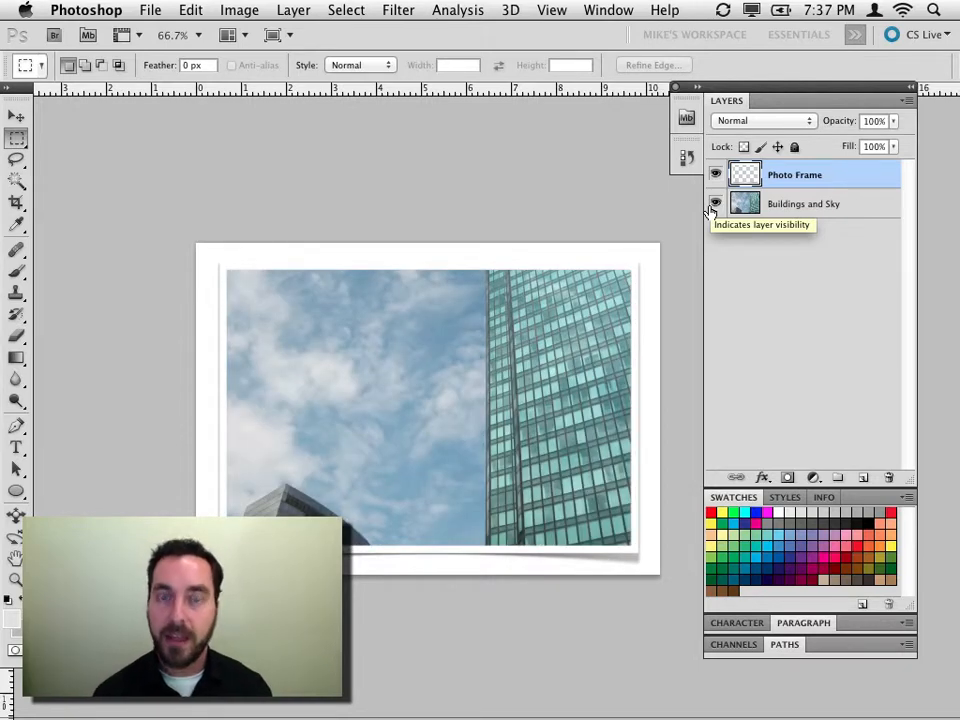